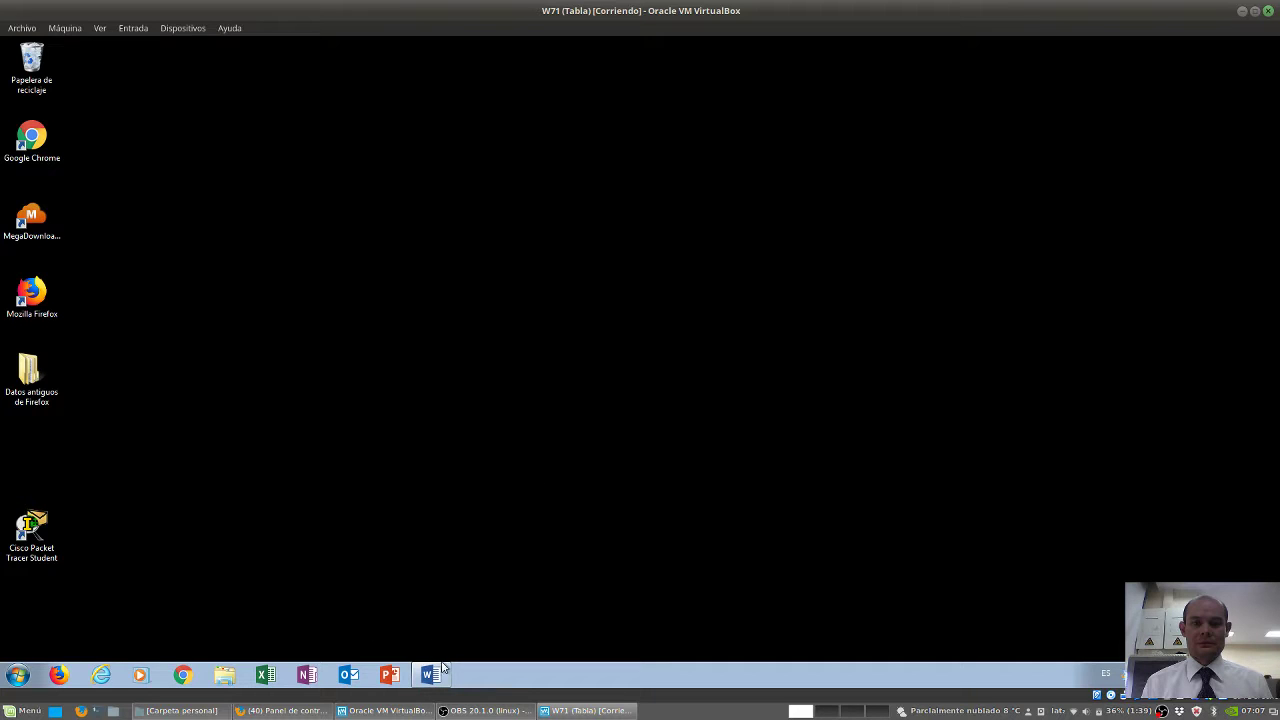
# View the course site link in the Word document and open asomicrofinanzas.didacsis.com/moodle/ in Chrome.
pyautogui.click(440, 674)
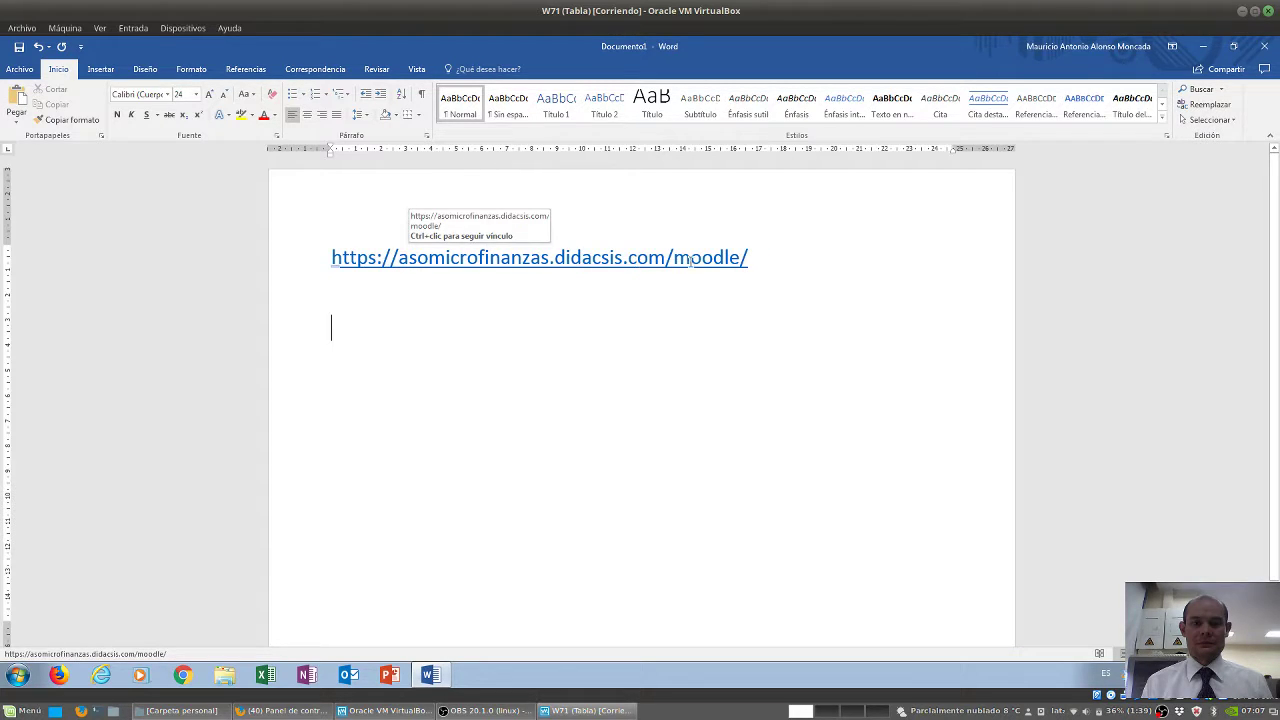
pyautogui.keyDown('ctrl'); pyautogui.click(386, 259); pyautogui.keyUp('ctrl')
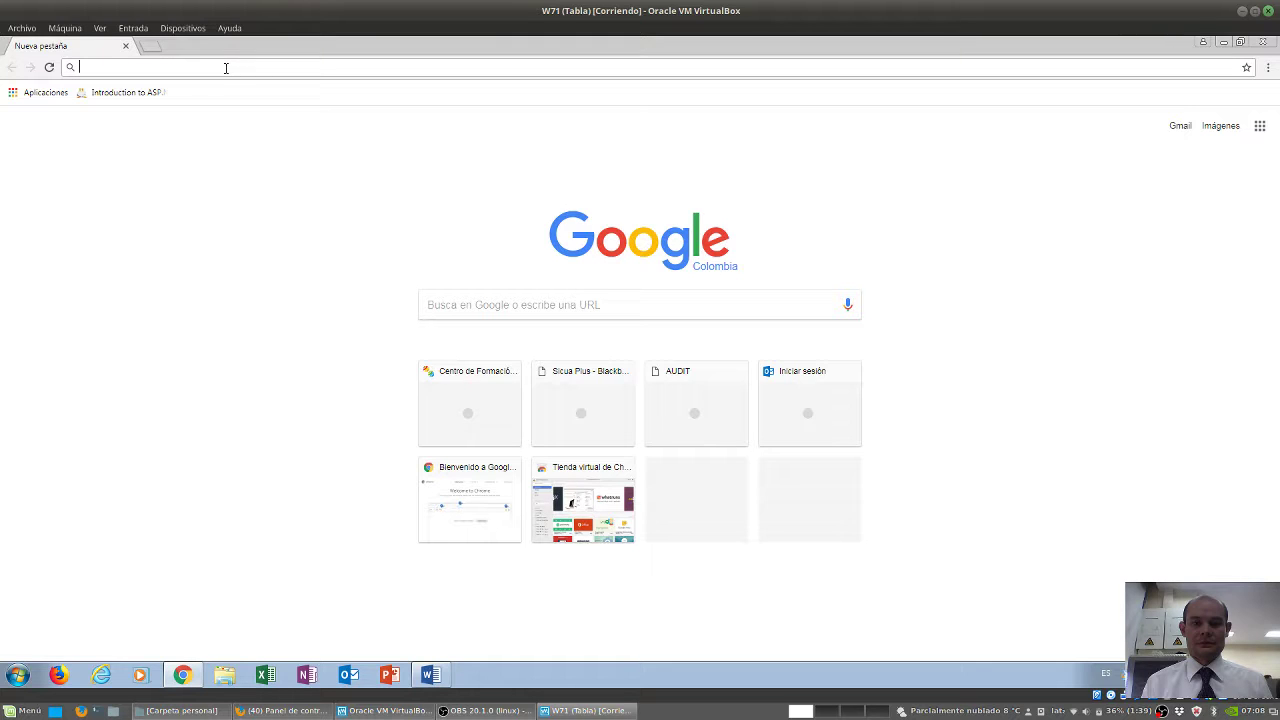
pyautogui.write('asomicro')
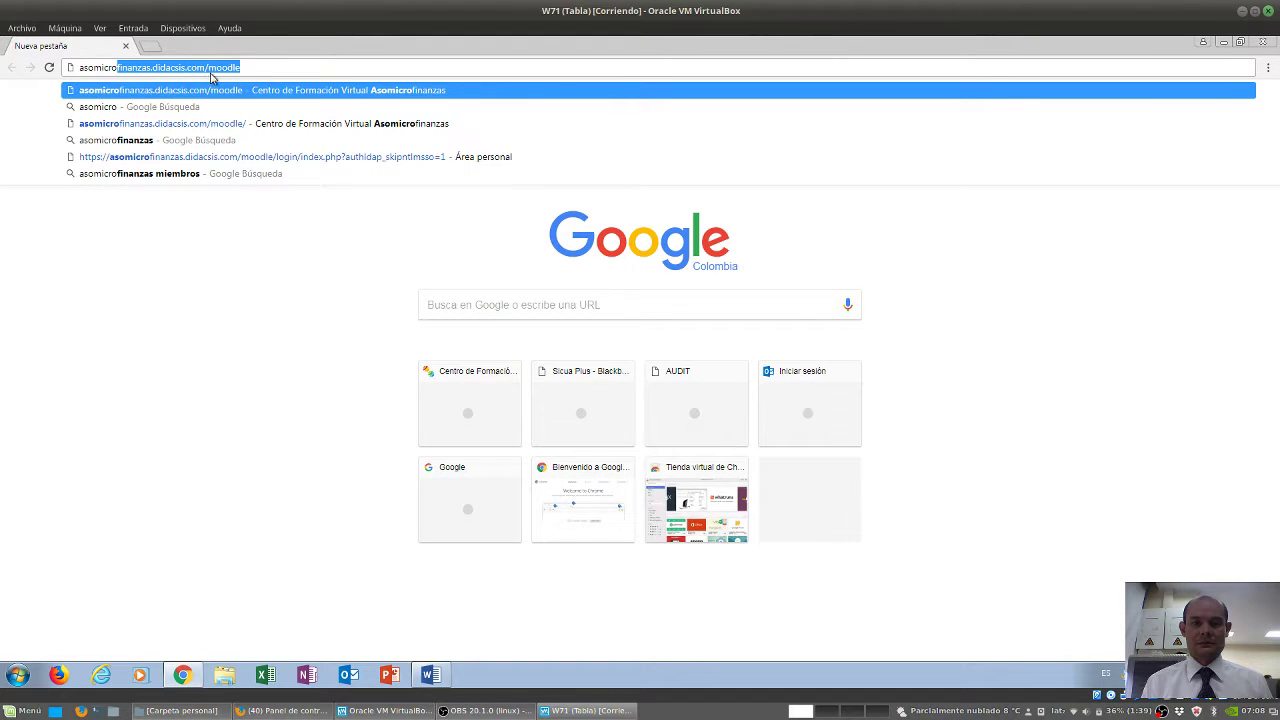
pyautogui.click(258, 68)
pyautogui.press('Return')
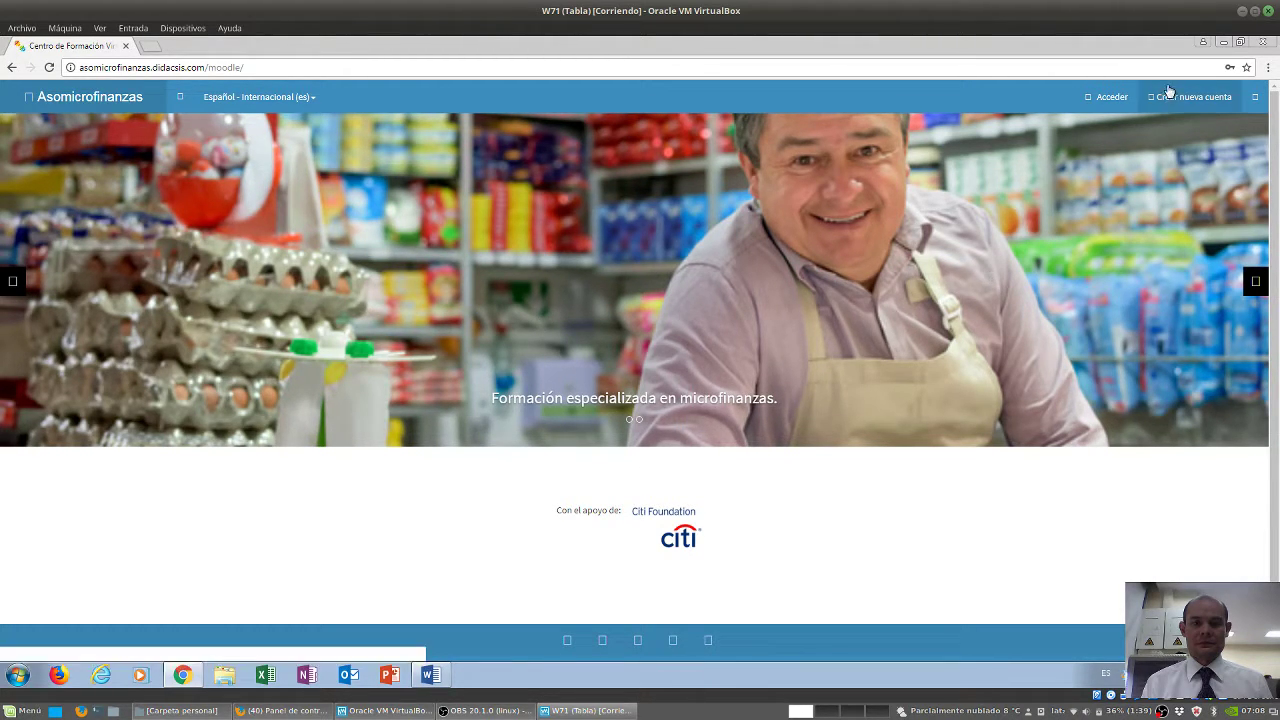
# Open the site's login form and replace the prefilled username with "usuario".
pyautogui.click(1108, 100)
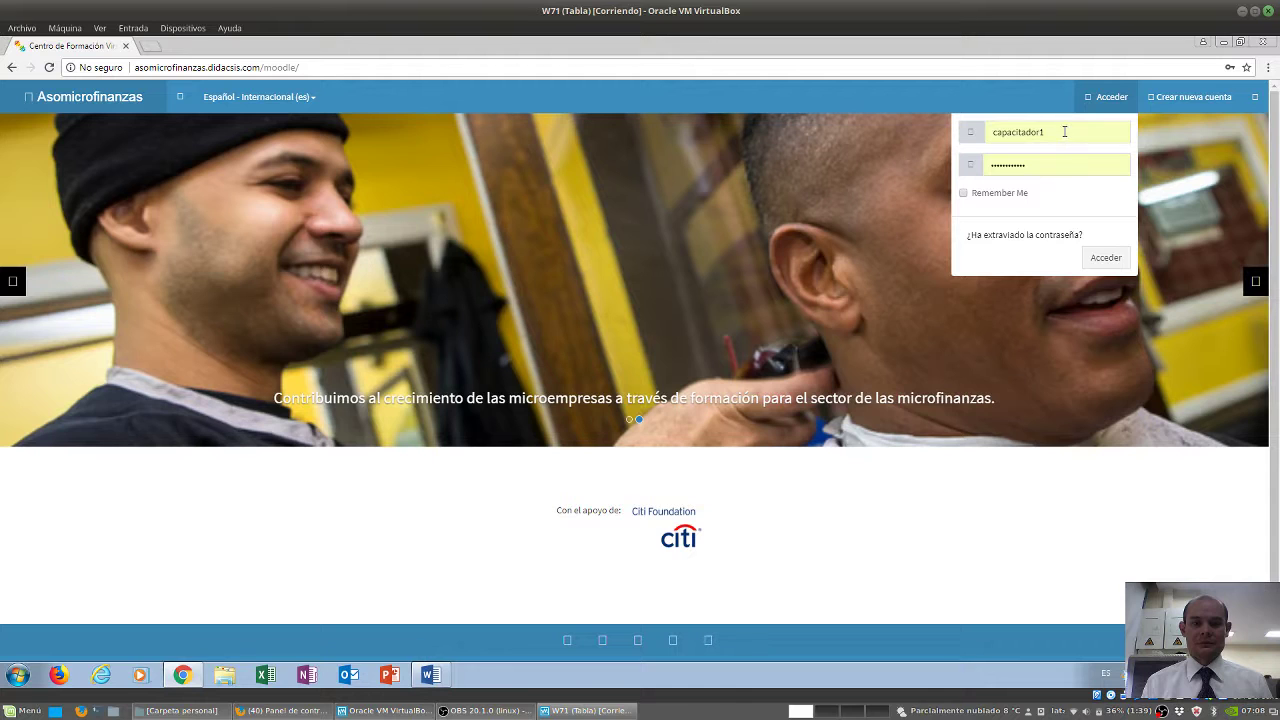
pyautogui.click(1064, 131)
pyautogui.press('BackSpace')
pyautogui.press('BackSpace')
pyautogui.press('BackSpace')
pyautogui.press('BackSpace')
pyautogui.press('BackSpace')
pyautogui.press('BackSpace')
pyautogui.press('BackSpace')
pyautogui.press('BackSpace')
pyautogui.press('BackSpace')
pyautogui.press('BackSpace')
pyautogui.press('BackSpace')
pyautogui.press('BackSpace')
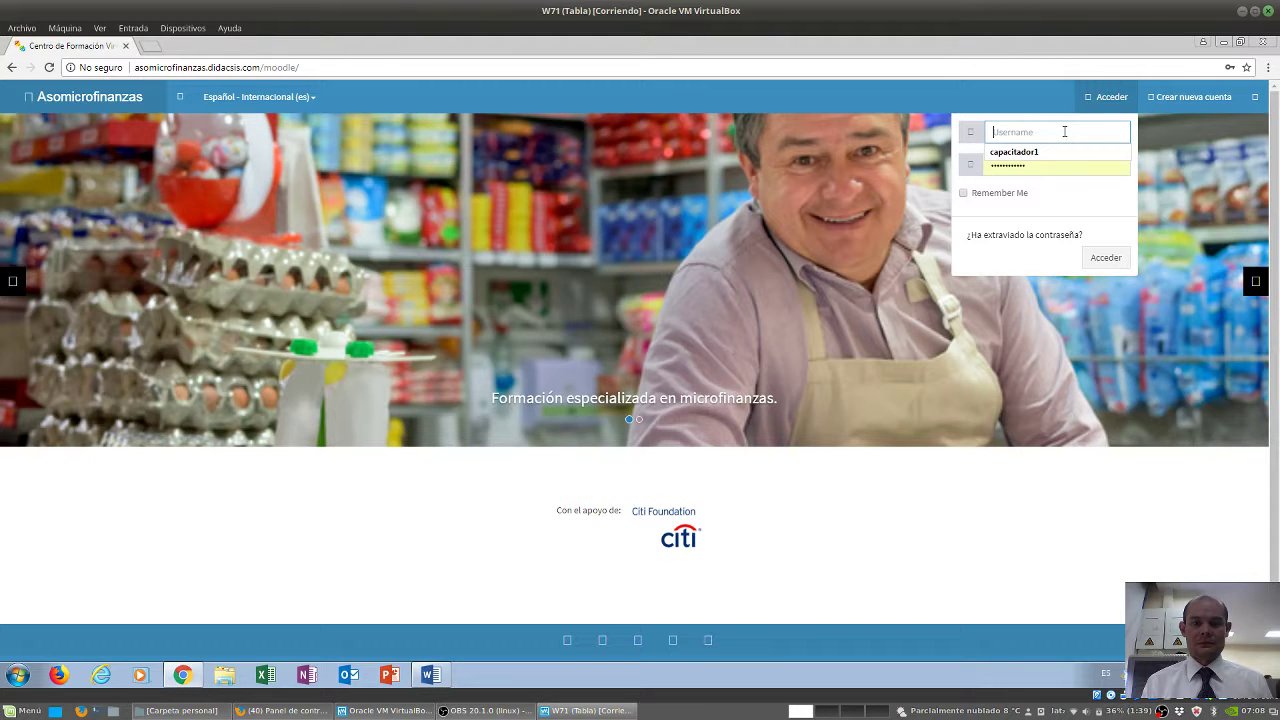
pyautogui.write('usuario')
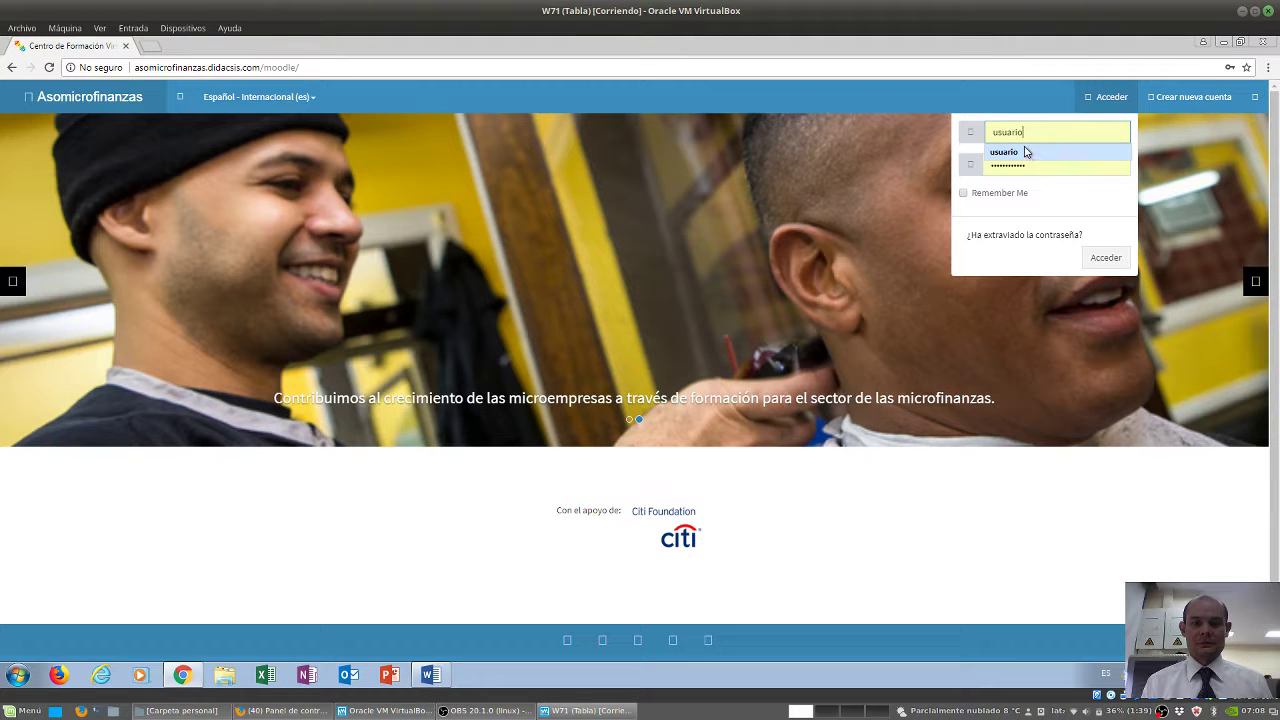
pyautogui.click(1025, 151)
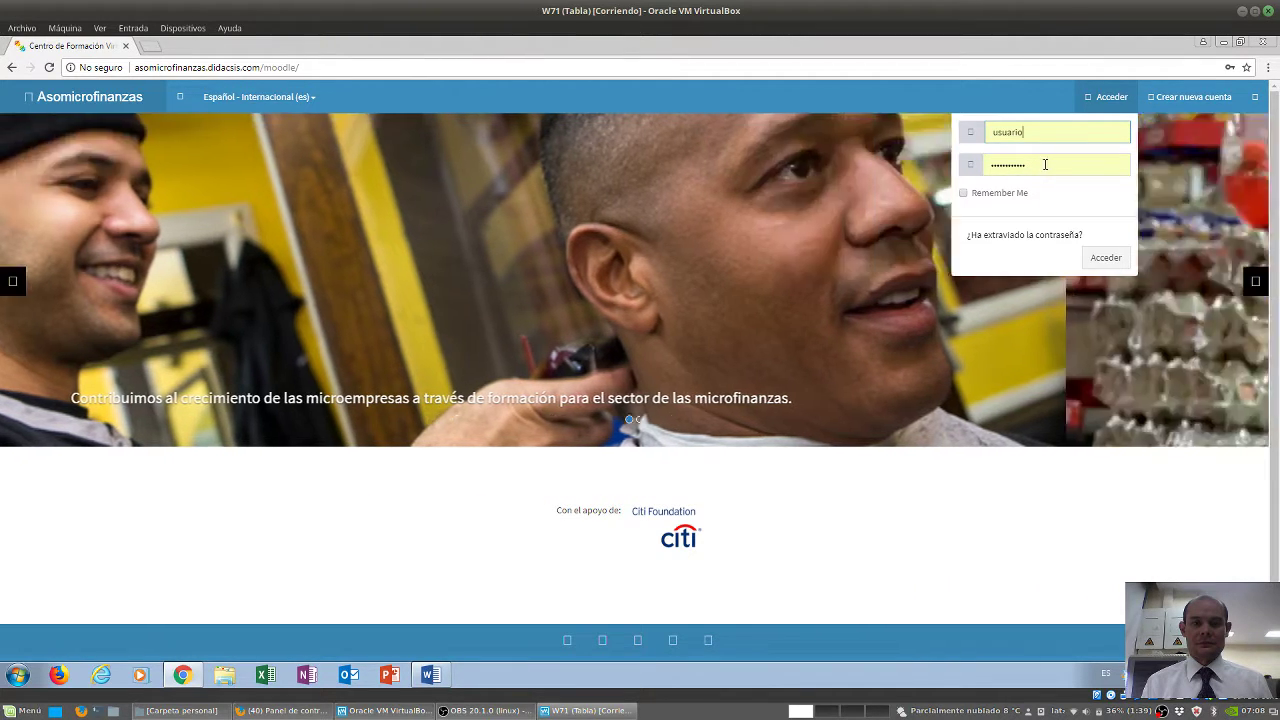
# Replace the prefilled password with the account password, log in and decline saving the password for this site.
pyautogui.doubleClick(1045, 164)
pyautogui.press('BackSpace')
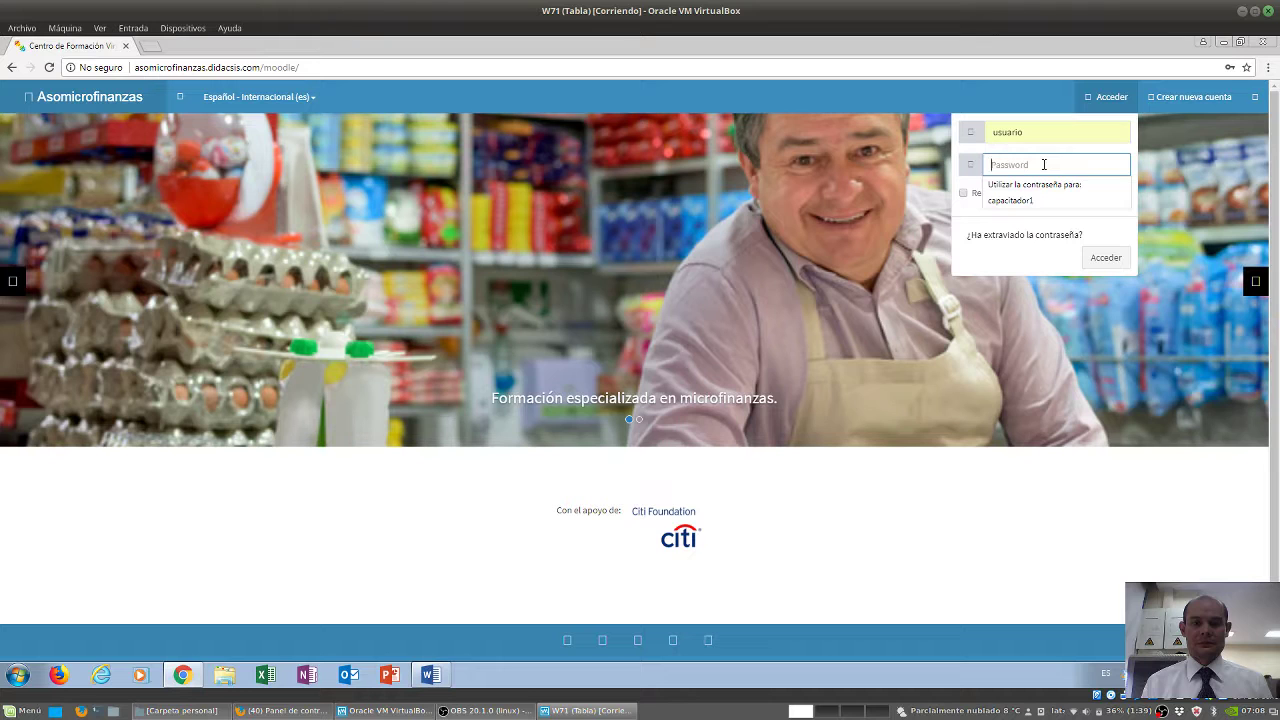
pyautogui.write('••••••')
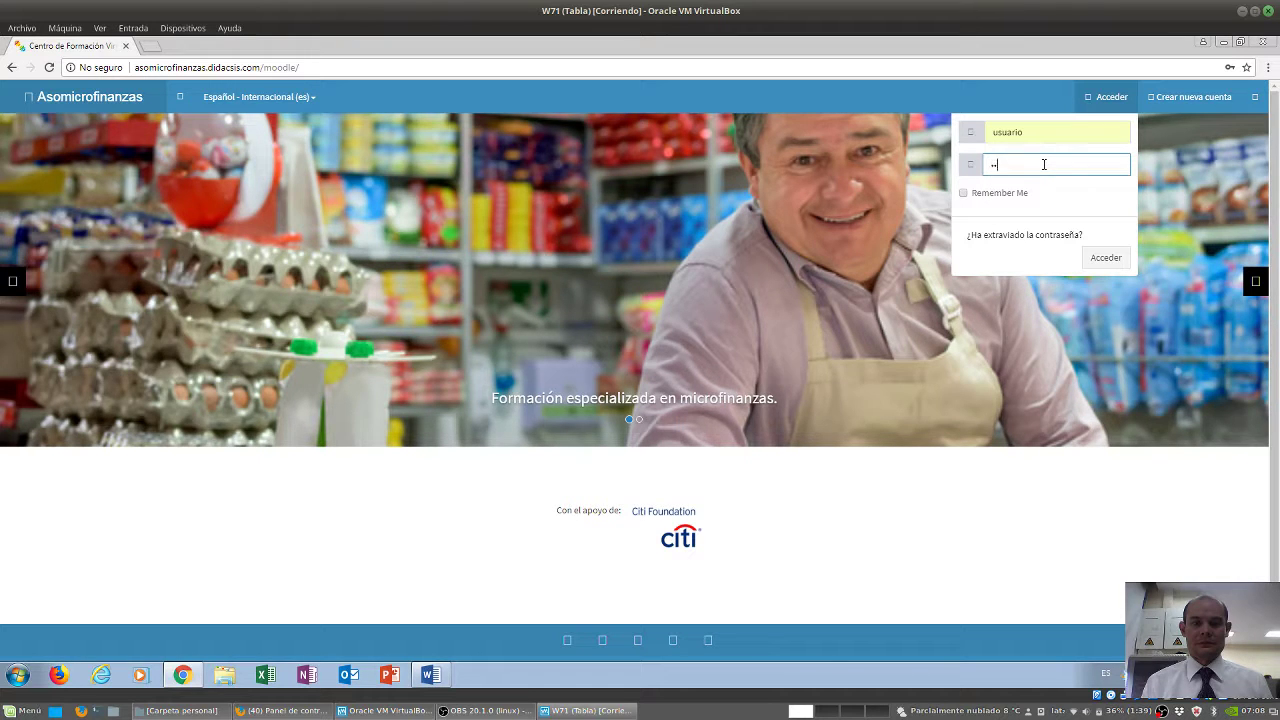
pyautogui.write('•')
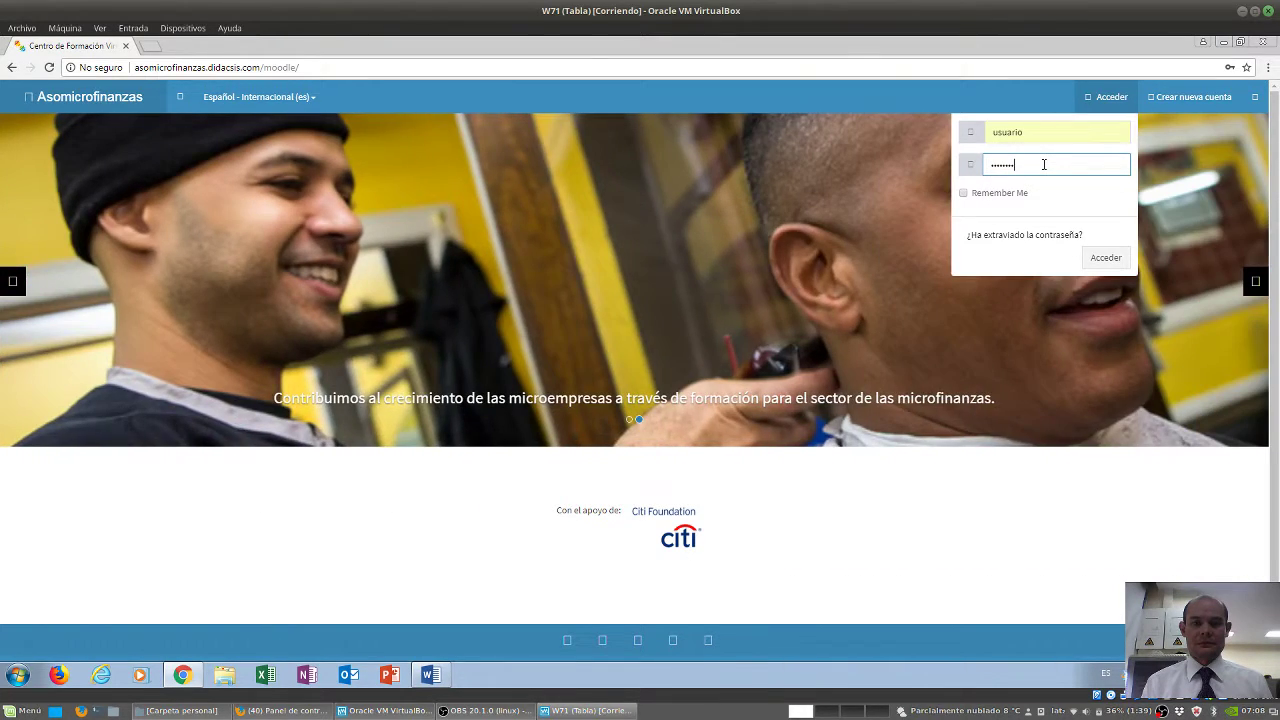
pyautogui.click(1106, 258)
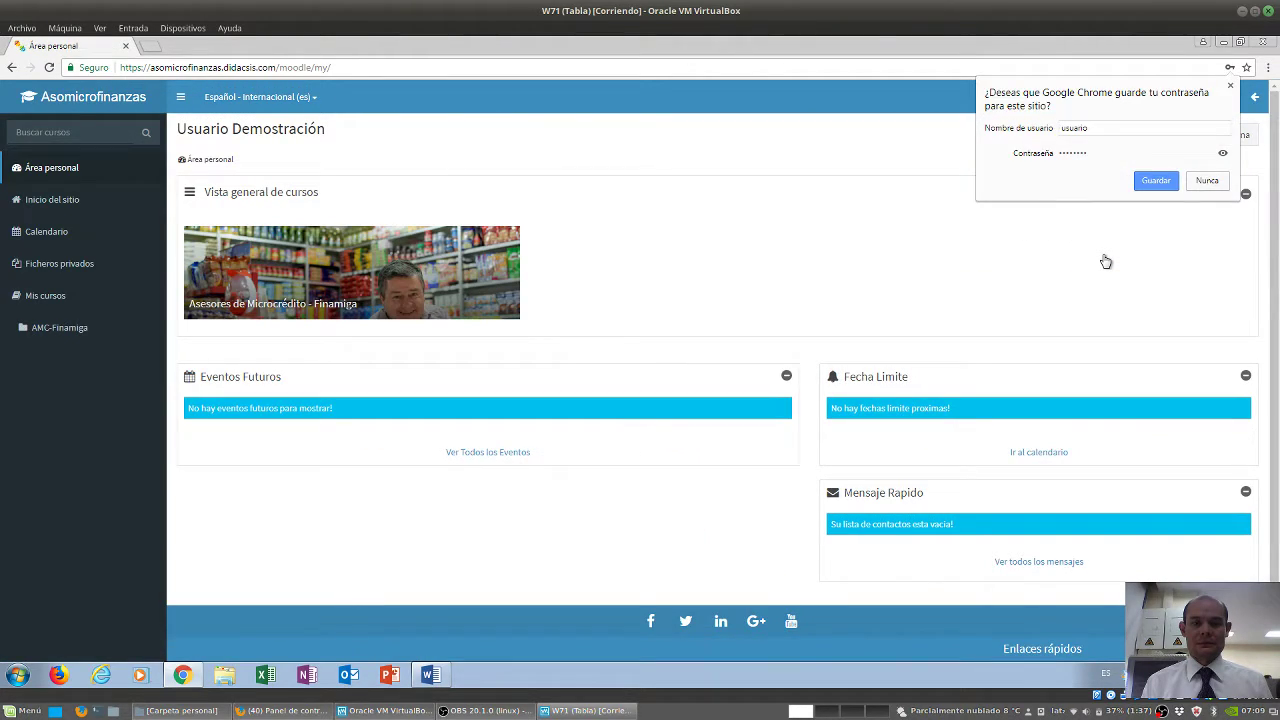
pyautogui.click(1206, 181)
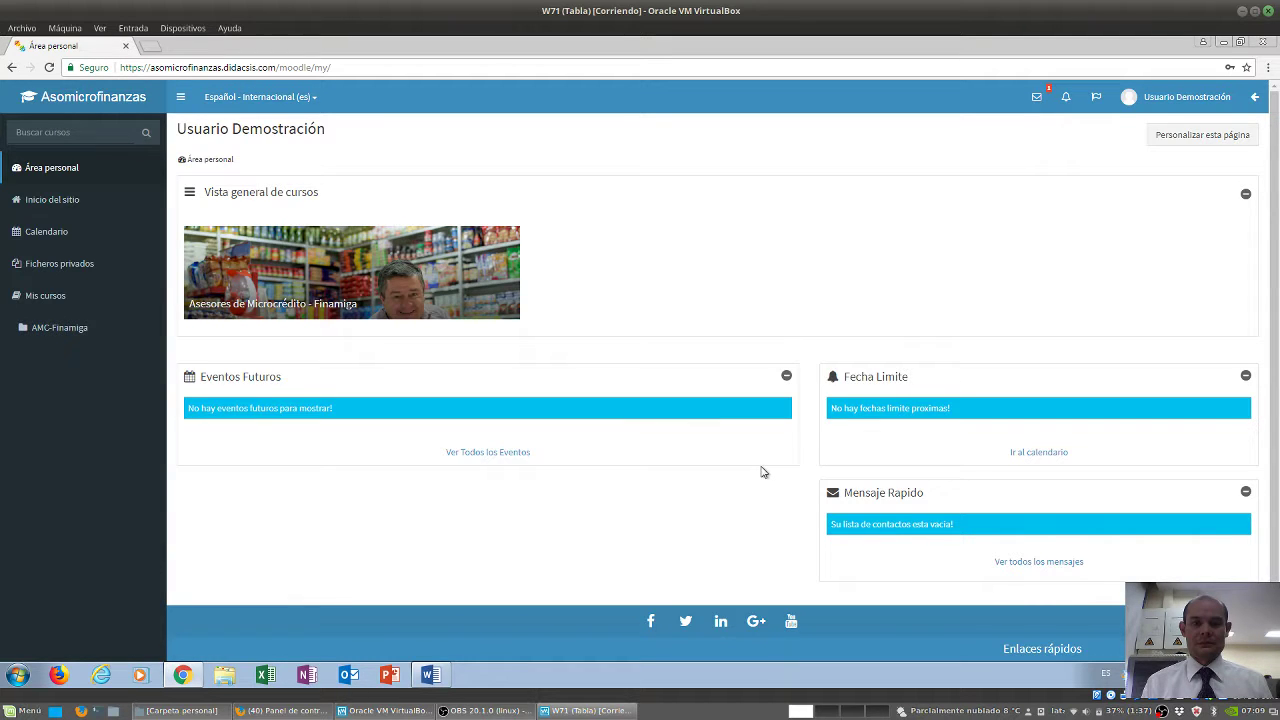
# Look over the personal area: course search, page heading, course list, Fecha Límite and Mensaje Rápido blocks, and footer.
pyautogui.click(66, 133)
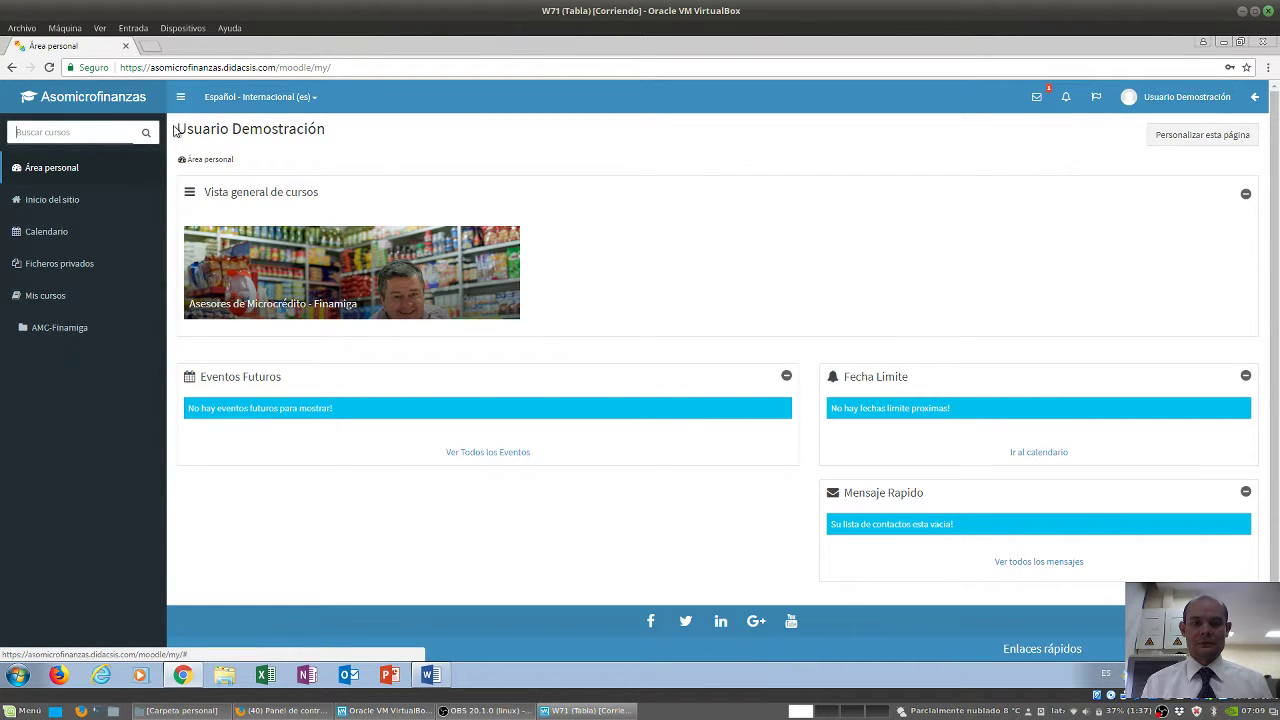
pyautogui.moveTo(175, 128); pyautogui.dragTo(323, 146)
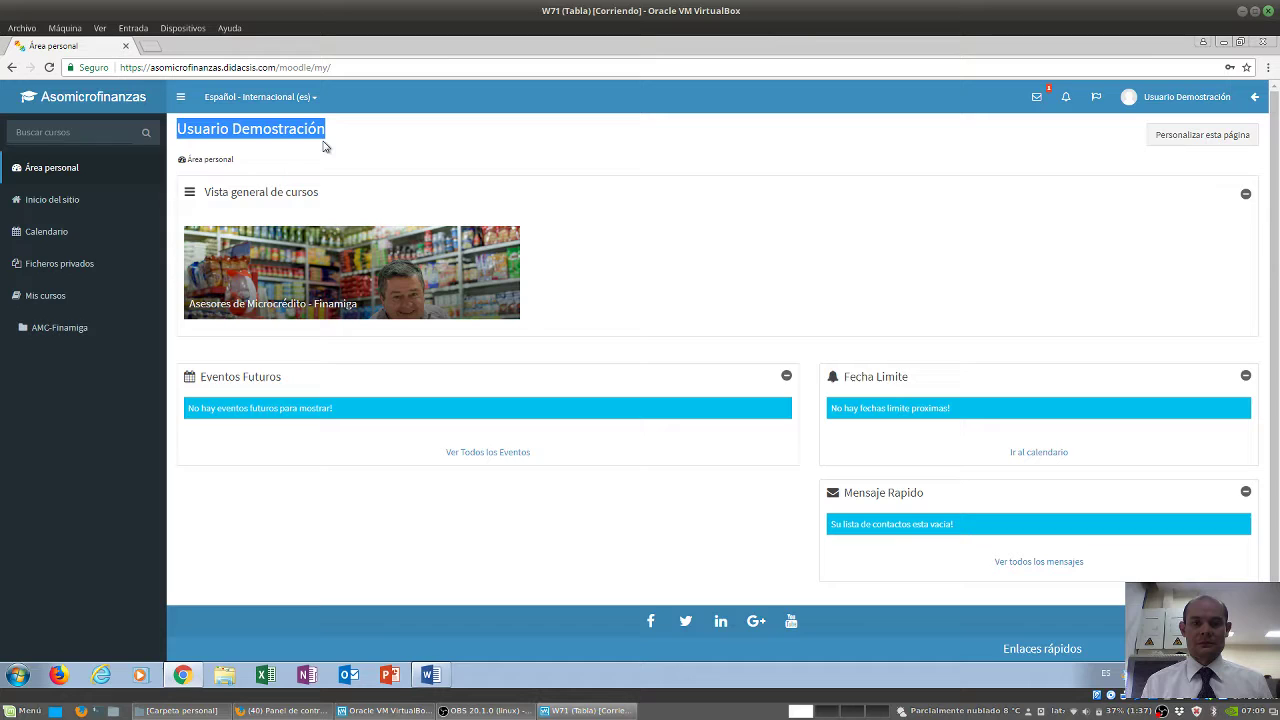
pyautogui.click(103, 360)
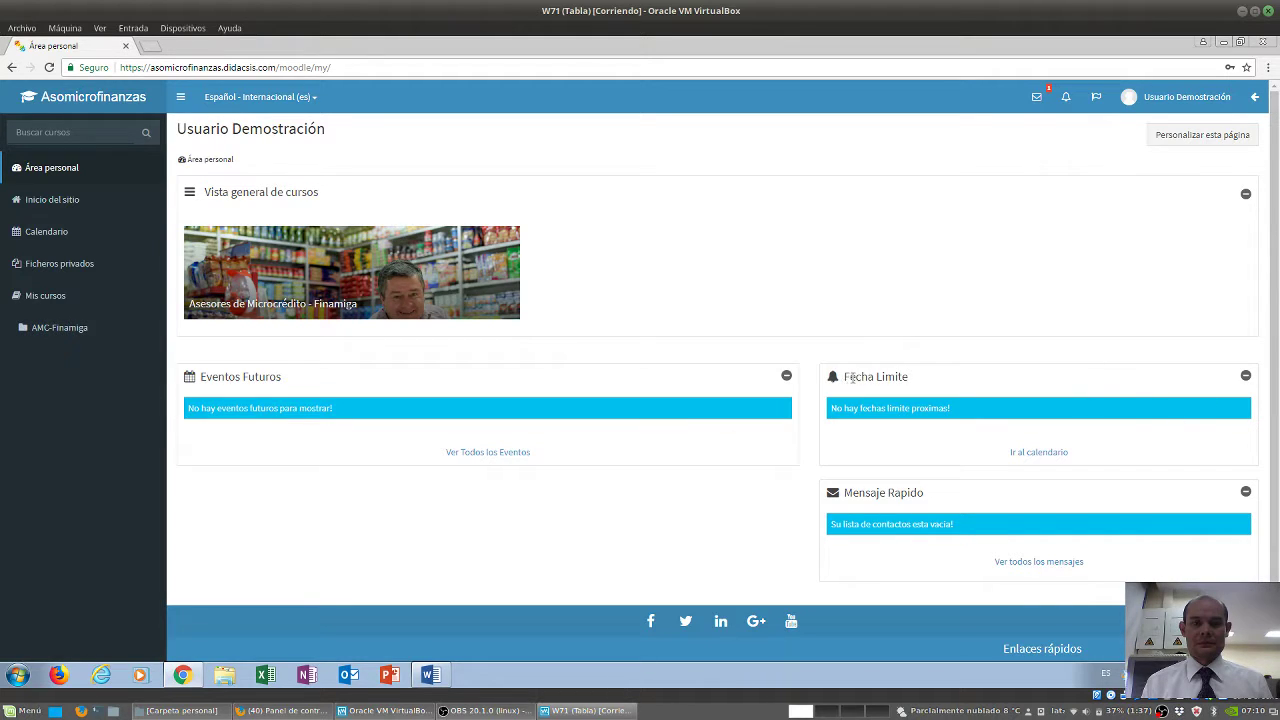
pyautogui.moveTo(843, 377); pyautogui.dragTo(909, 378)
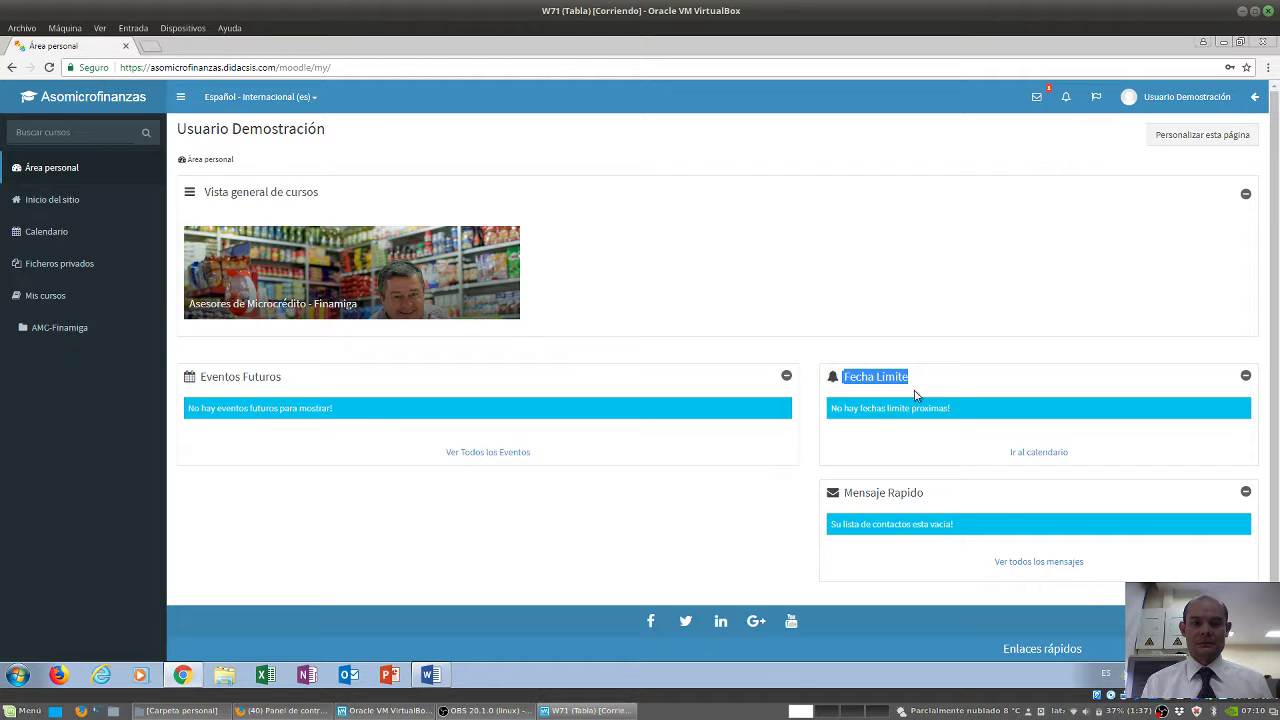
pyautogui.click(922, 380)
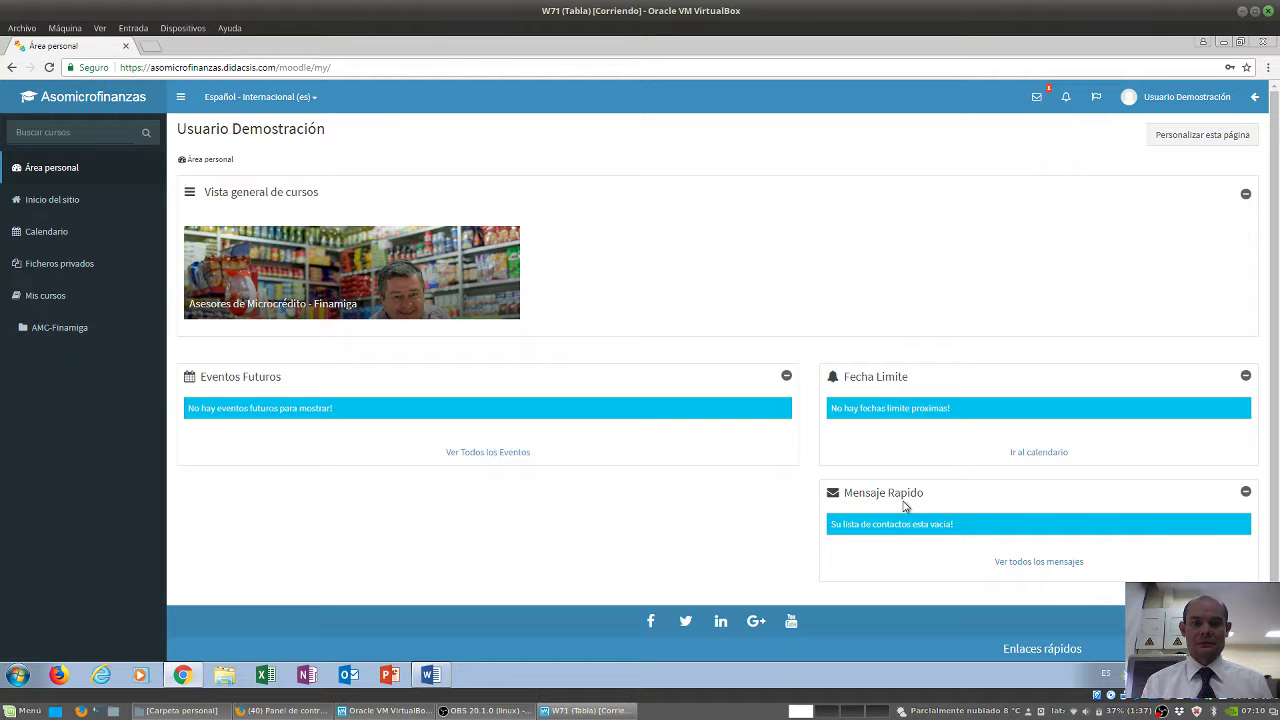
pyautogui.scroll(-1, 610, 540)
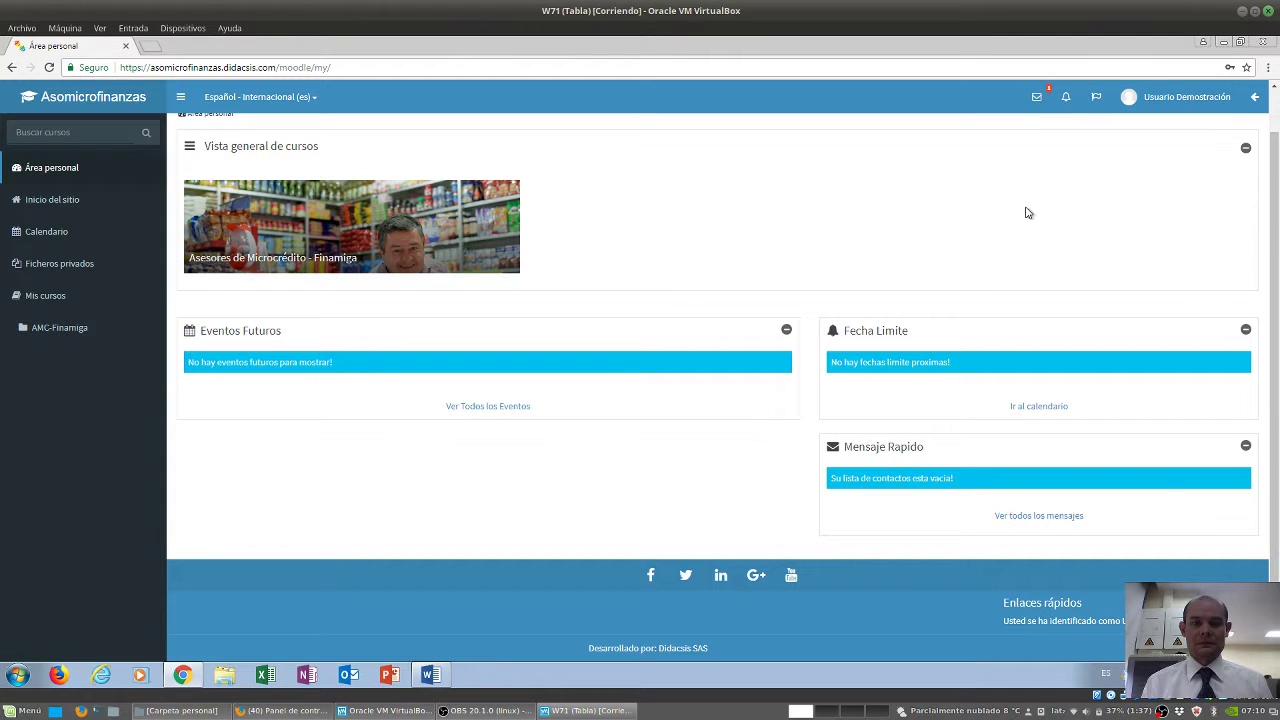
pyautogui.scroll(1, 1030, 213)
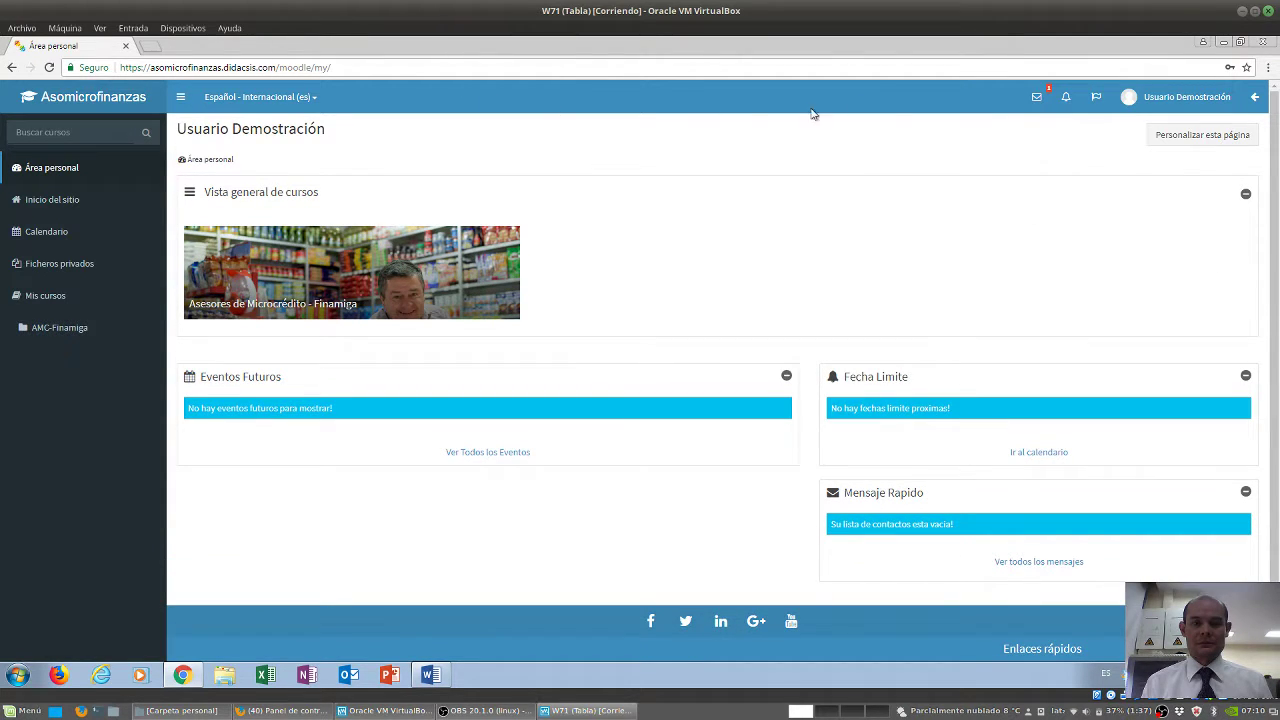
# Check the account's messages, notifications and upcoming events, and close the last list.
pyautogui.click(1037, 98)
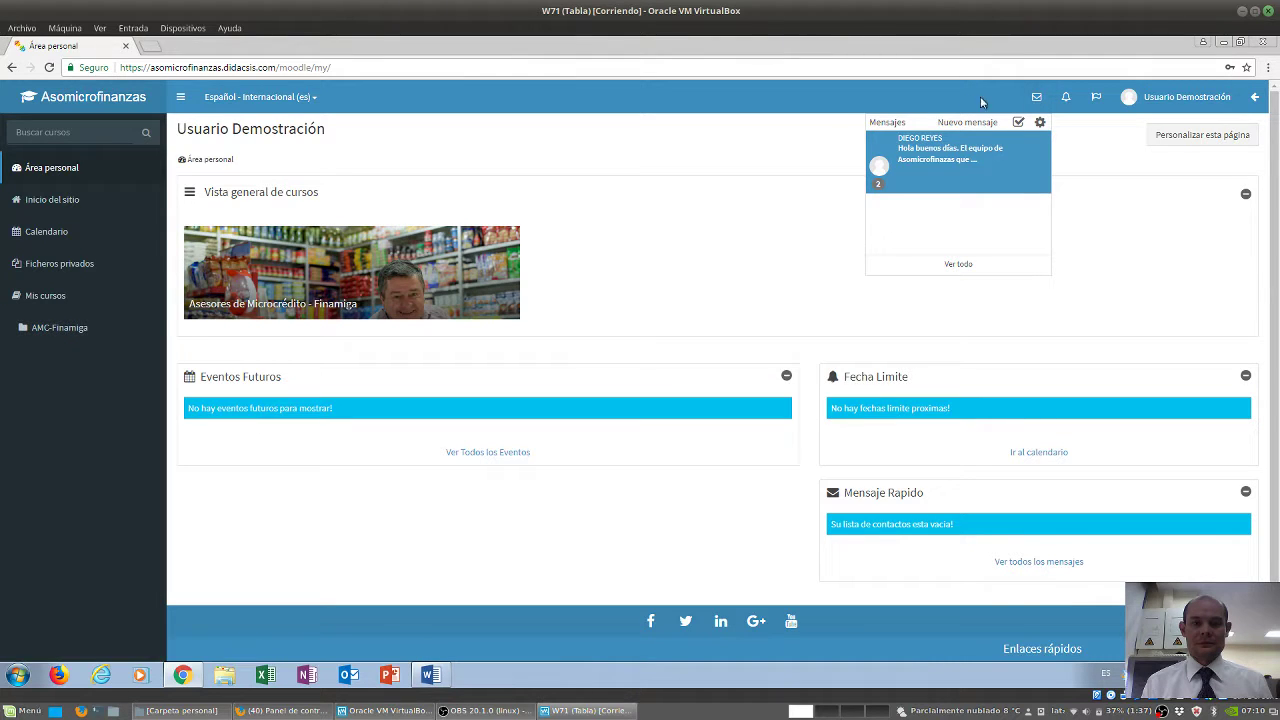
pyautogui.click(1066, 100)
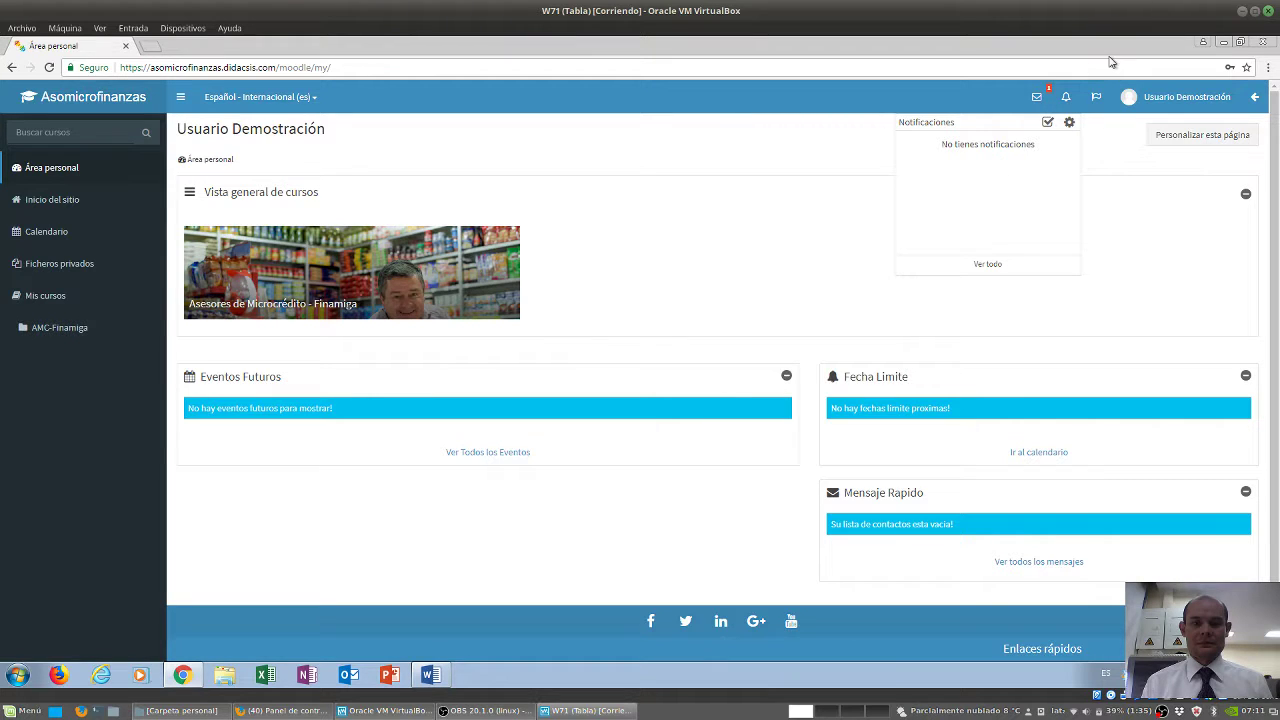
pyautogui.click(1096, 100)
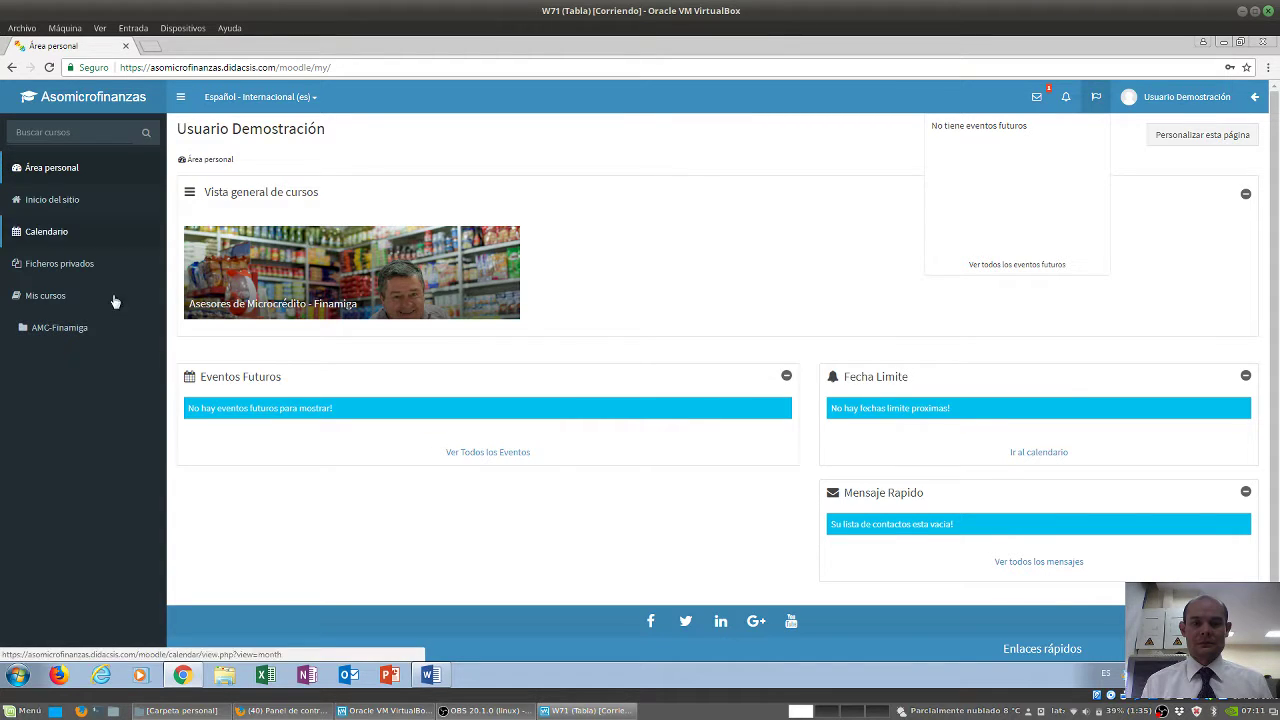
pyautogui.click(665, 187)
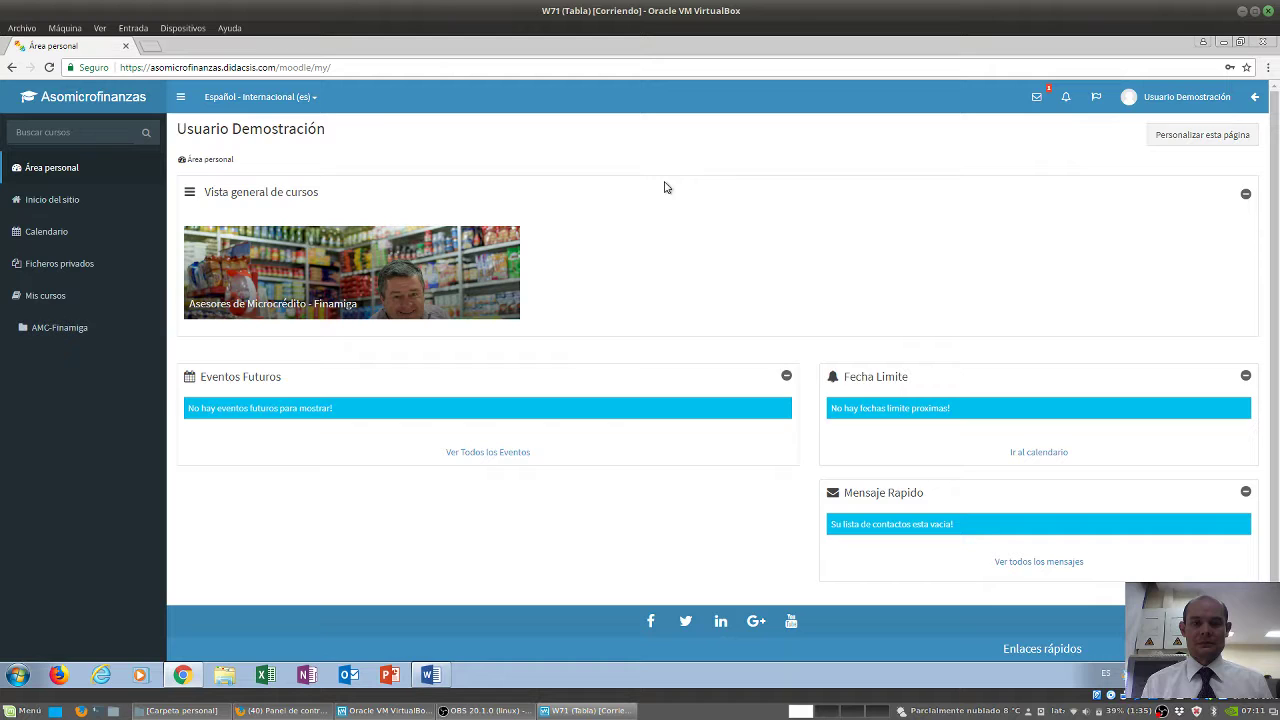
# Open the account's profile page, view its Insignias section and bring up the profile editing form.
pyautogui.click(1174, 105)
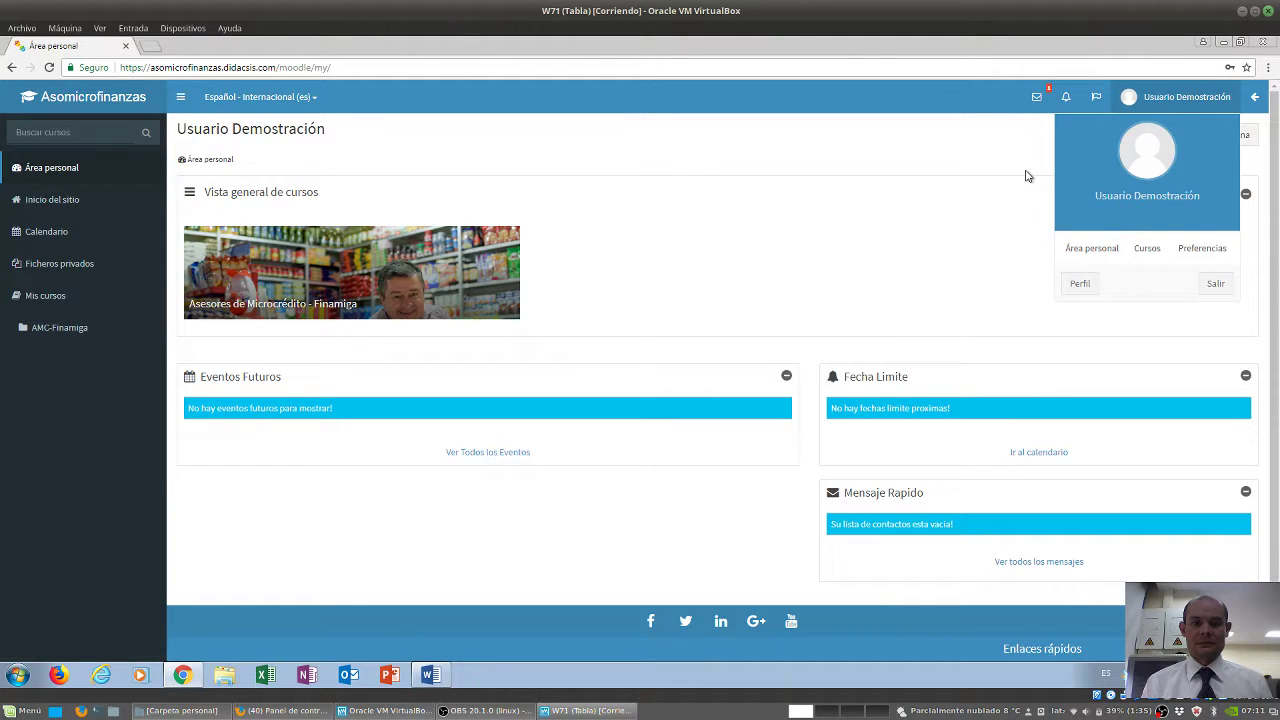
pyautogui.click(1079, 284)
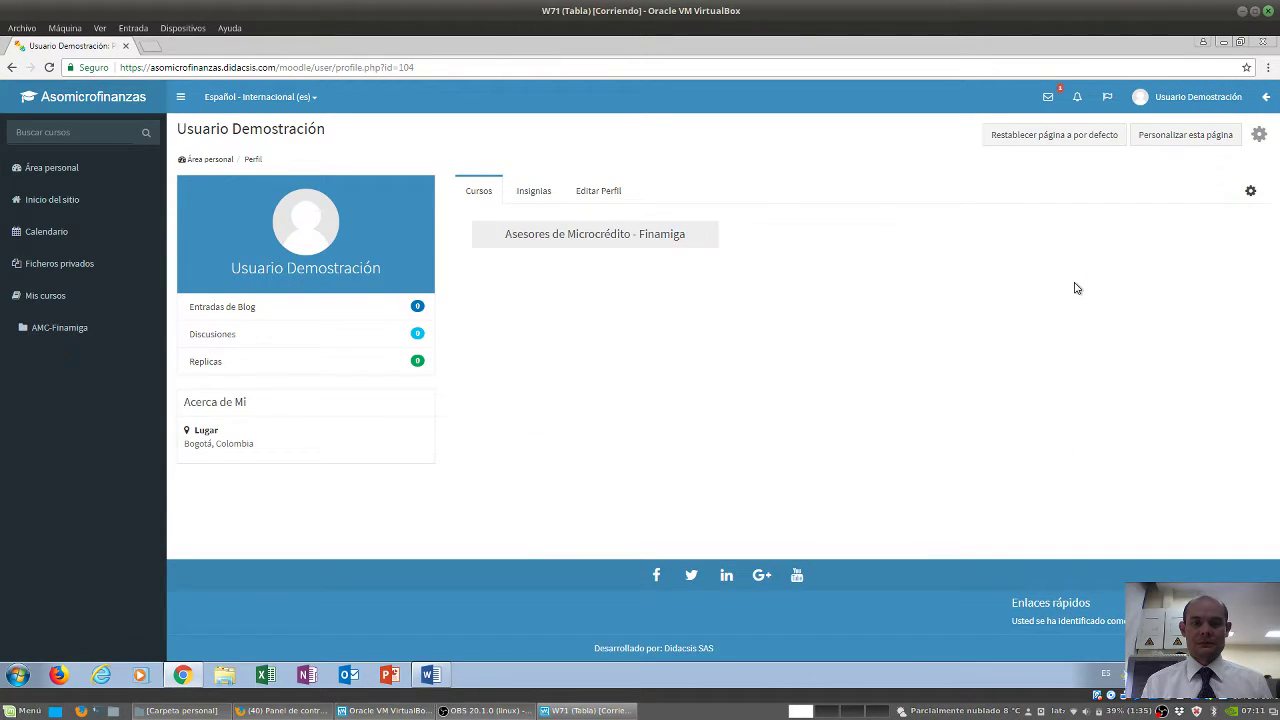
pyautogui.click(534, 195)
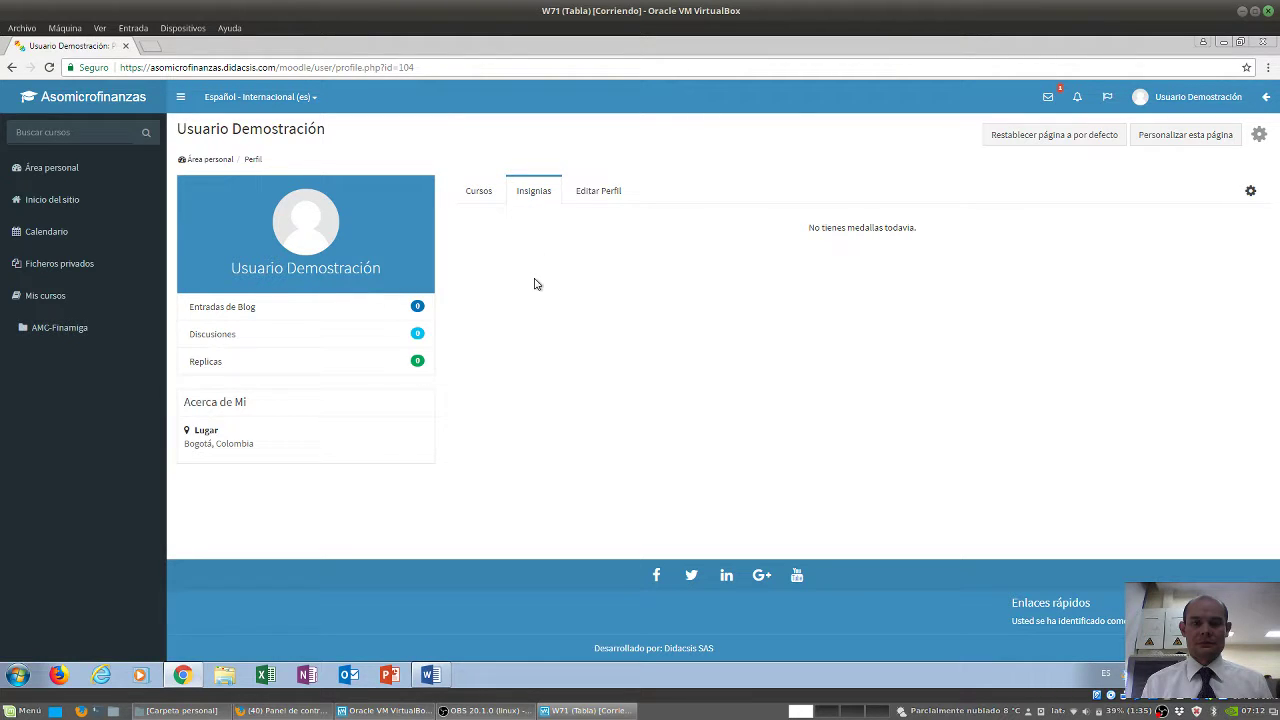
pyautogui.click(594, 190)
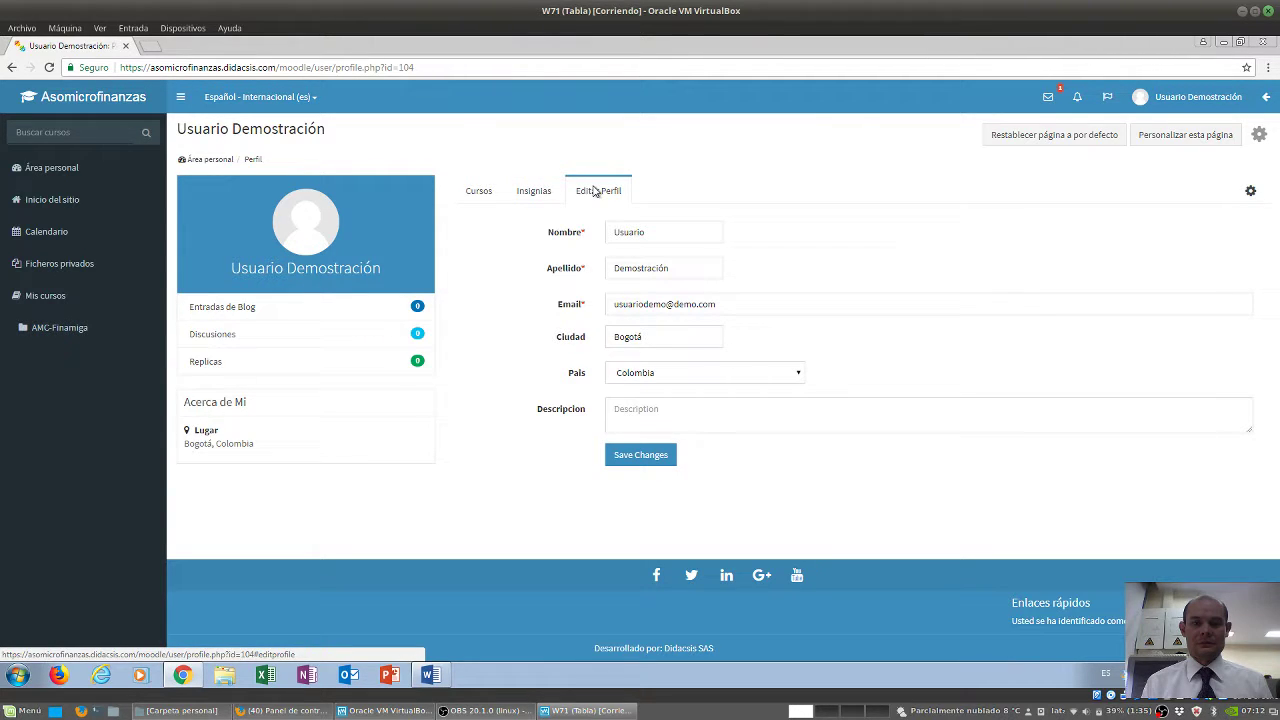
# Go through the first name, last name, email and city fields of the profile form without changing them.
pyautogui.click(670, 233)
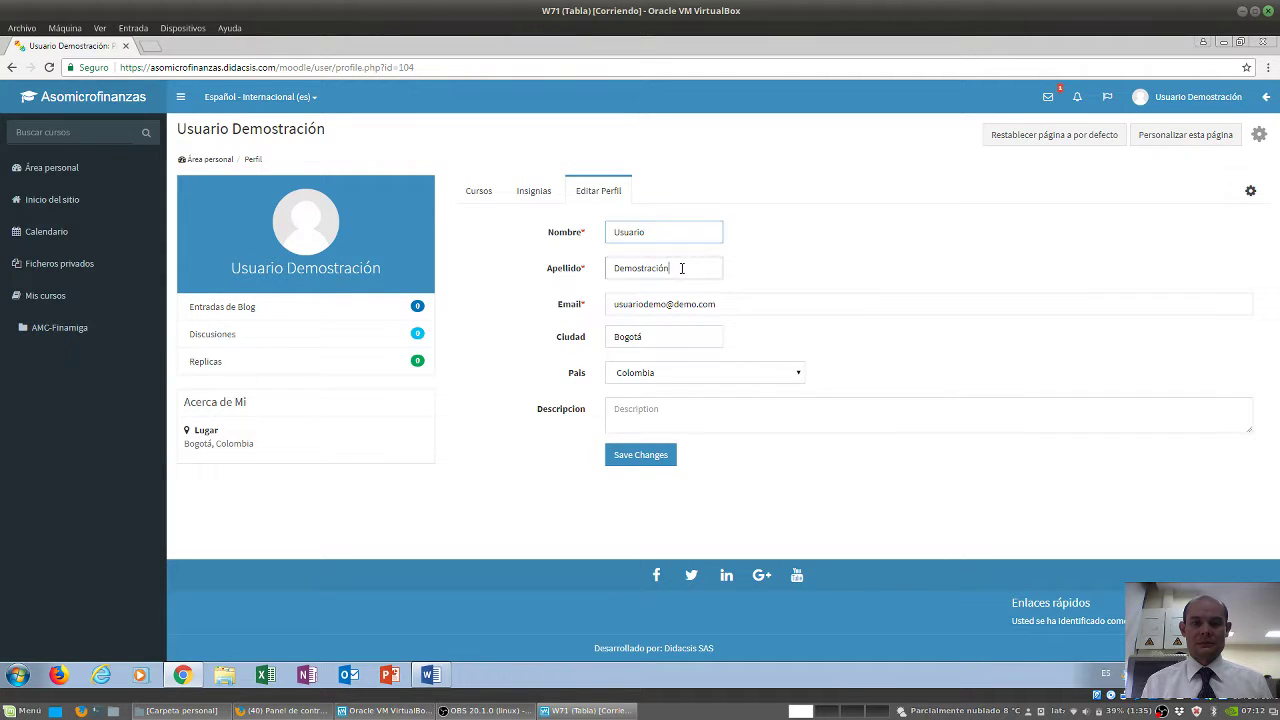
pyautogui.click(679, 267)
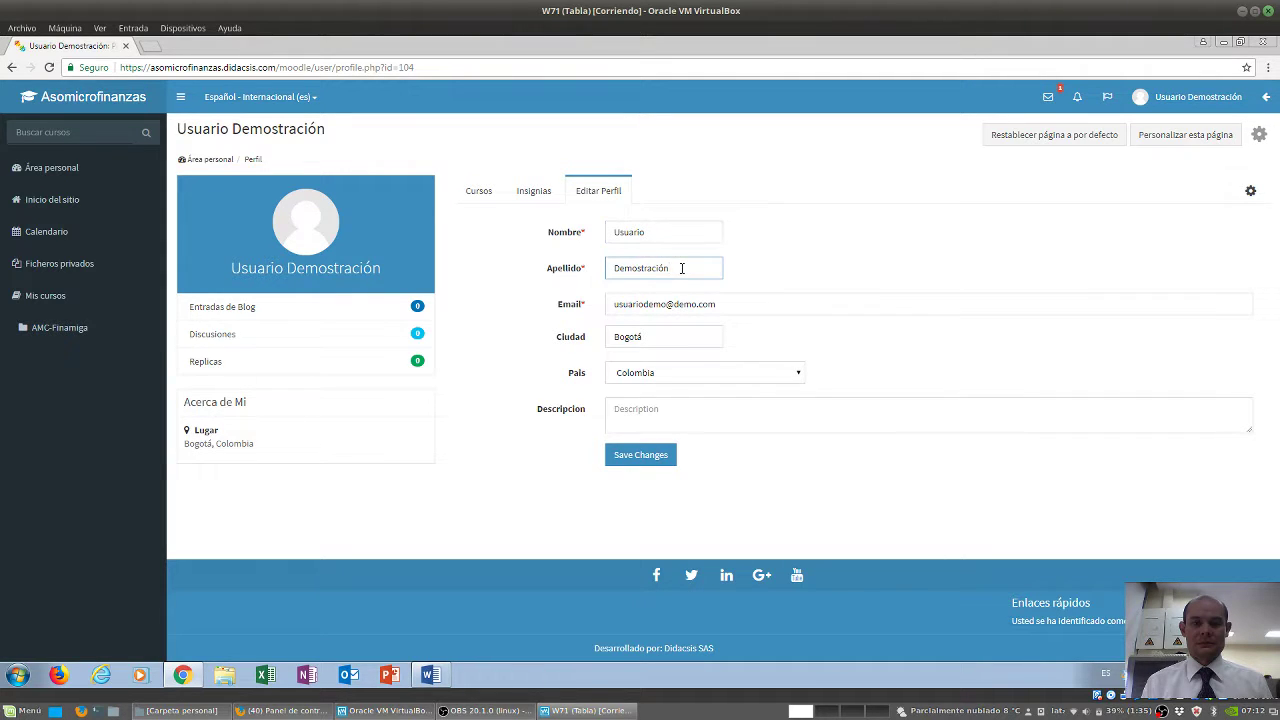
pyautogui.click(744, 304)
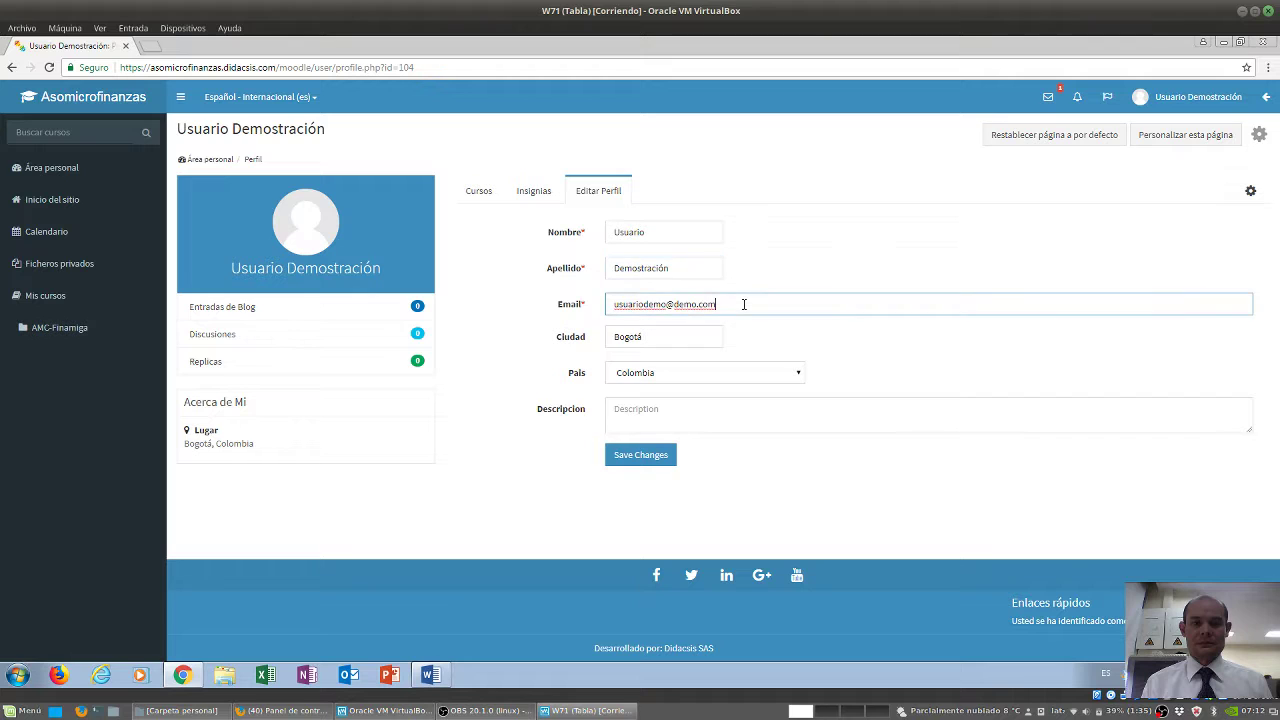
pyautogui.click(659, 339)
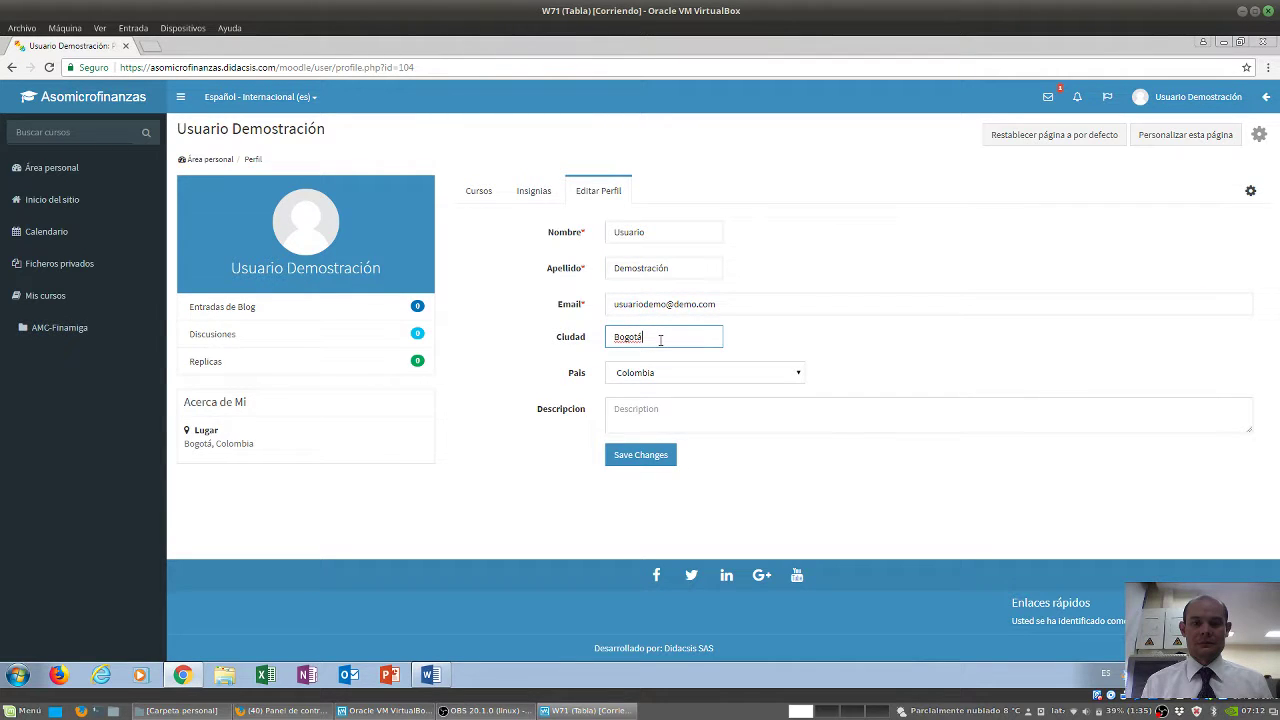
# Set the profile description to "Asistente de gerencia, con 10 años de experiencia en finanzas, administrador de empresas de la Universidad Libre..." and save it.
pyautogui.click(666, 409)
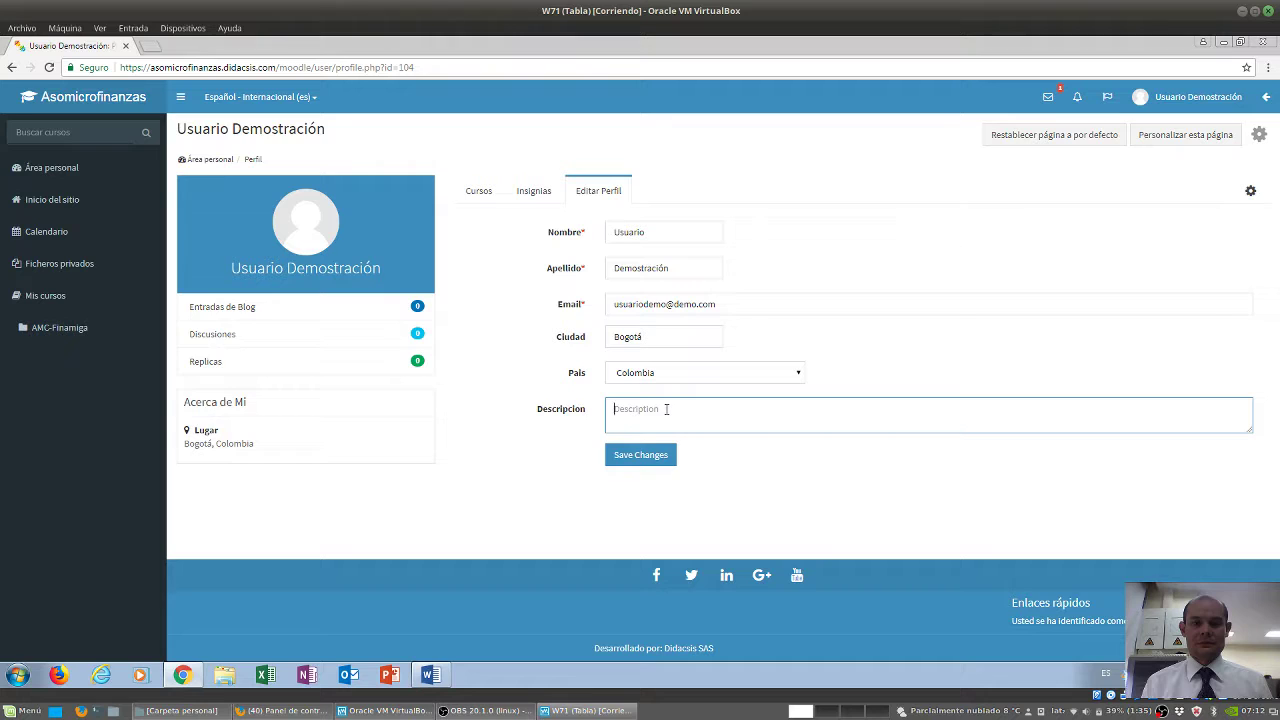
pyautogui.write('Asistente de ')
pyautogui.write('gerencia')
pyautogui.write(', ')
pyautogui.write('con 10 añ')
pyautogui.write('os e')
pyautogui.write('e experie')
pyautogui.write('ncia')
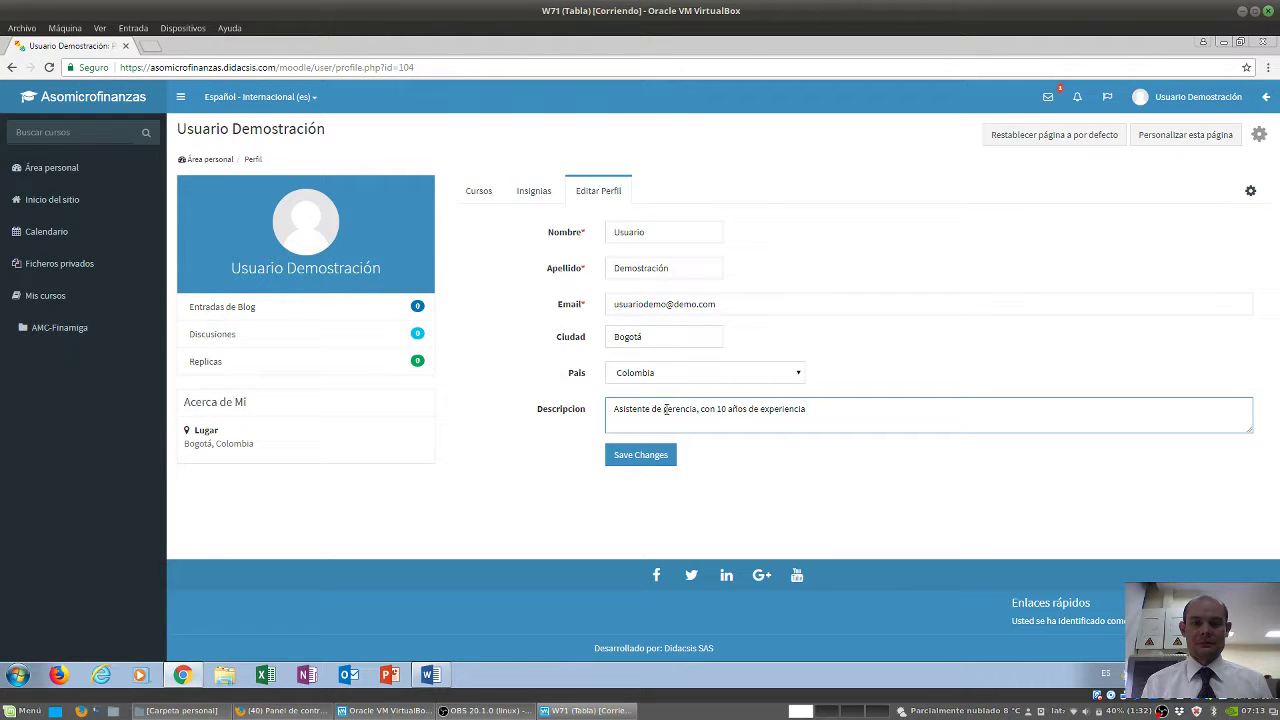
pyautogui.write(' en finanzas')
pyautogui.write(', administrador de empresas de la ')
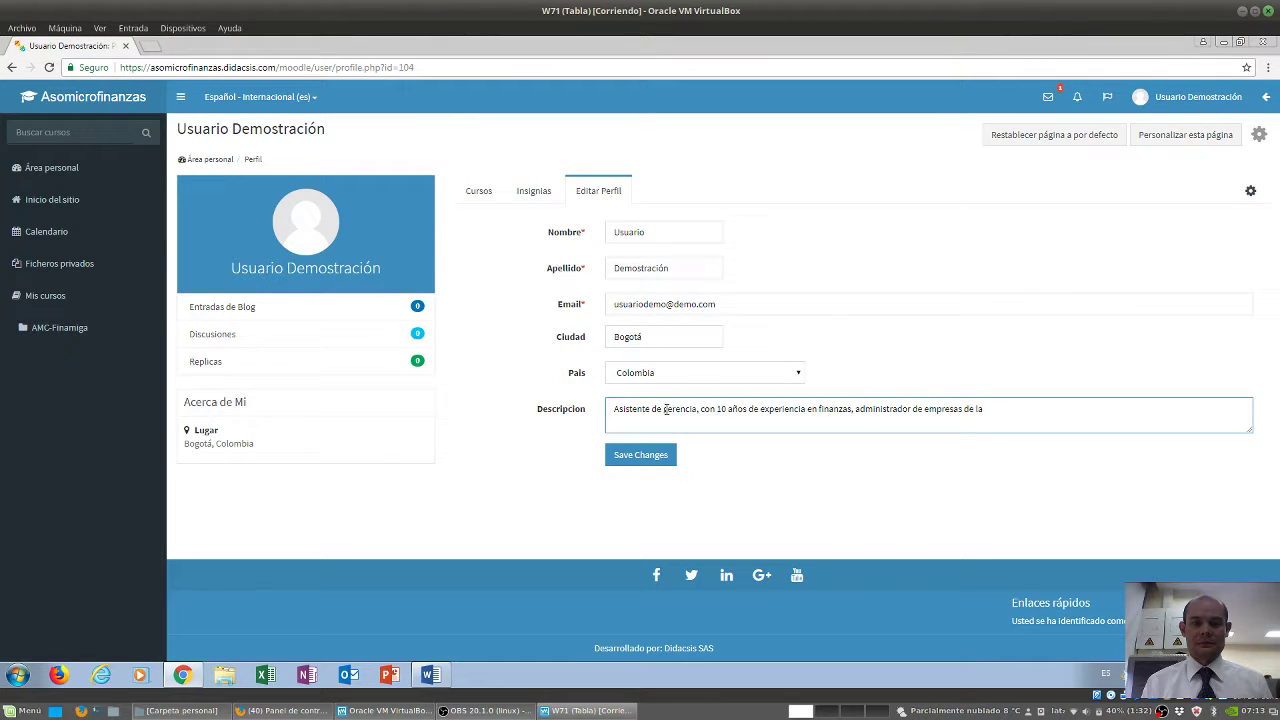
pyautogui.write('Universias')
pyautogui.press('BackSpace')
pyautogui.write('dad Libre...')
pyautogui.click(628, 456)
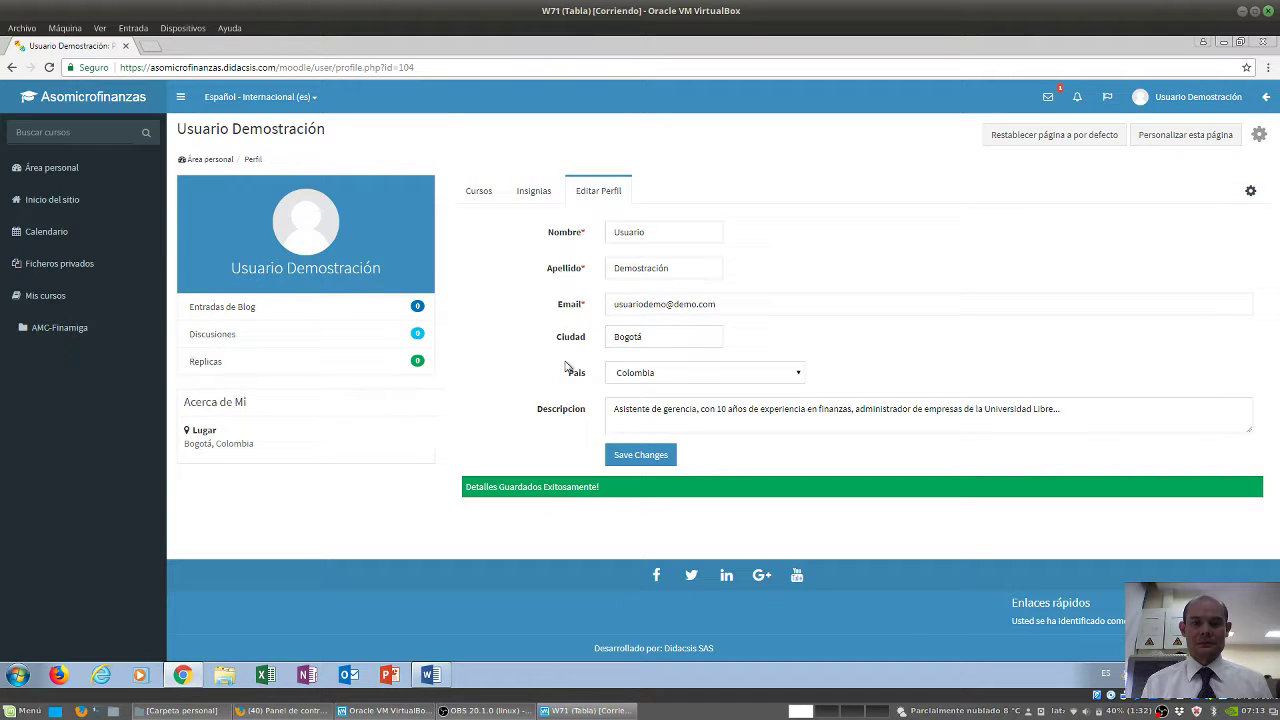
# Open the full profile editor from the user details and correct the surname by restoring its missing "ó".
pyautogui.click(1250, 193)
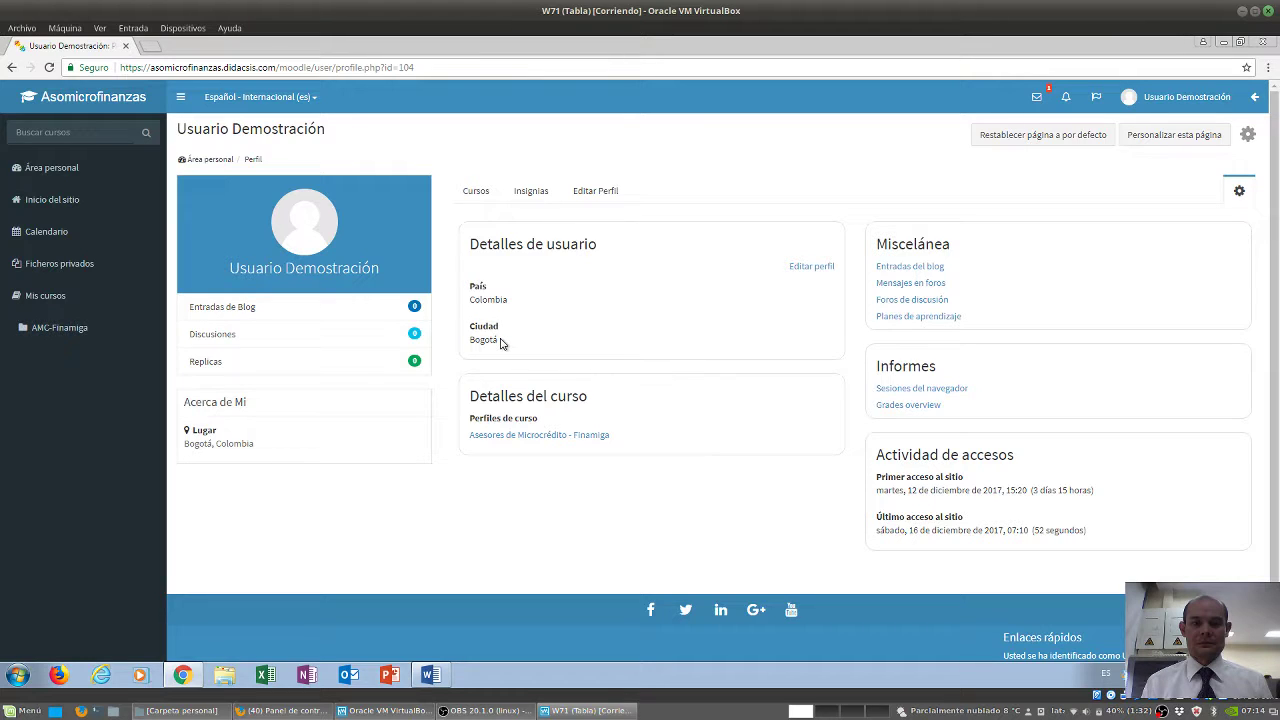
pyautogui.click(809, 269)
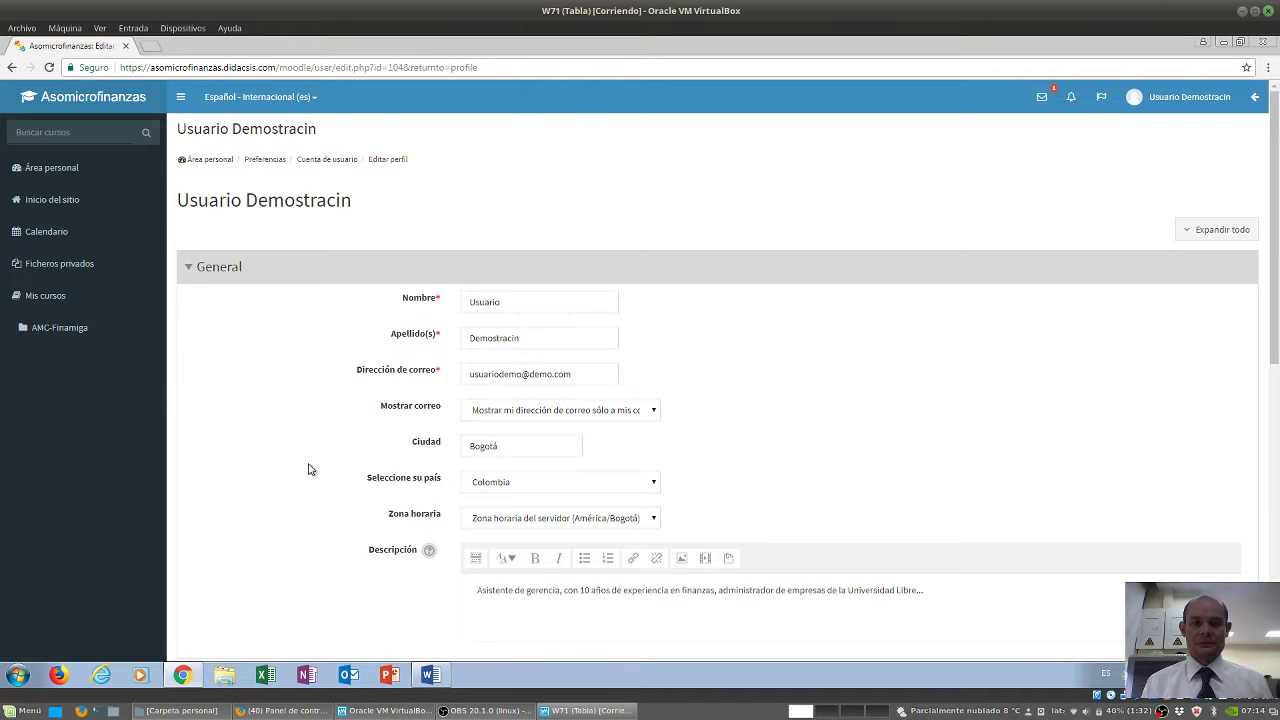
pyautogui.scroll(-3, 309, 469)
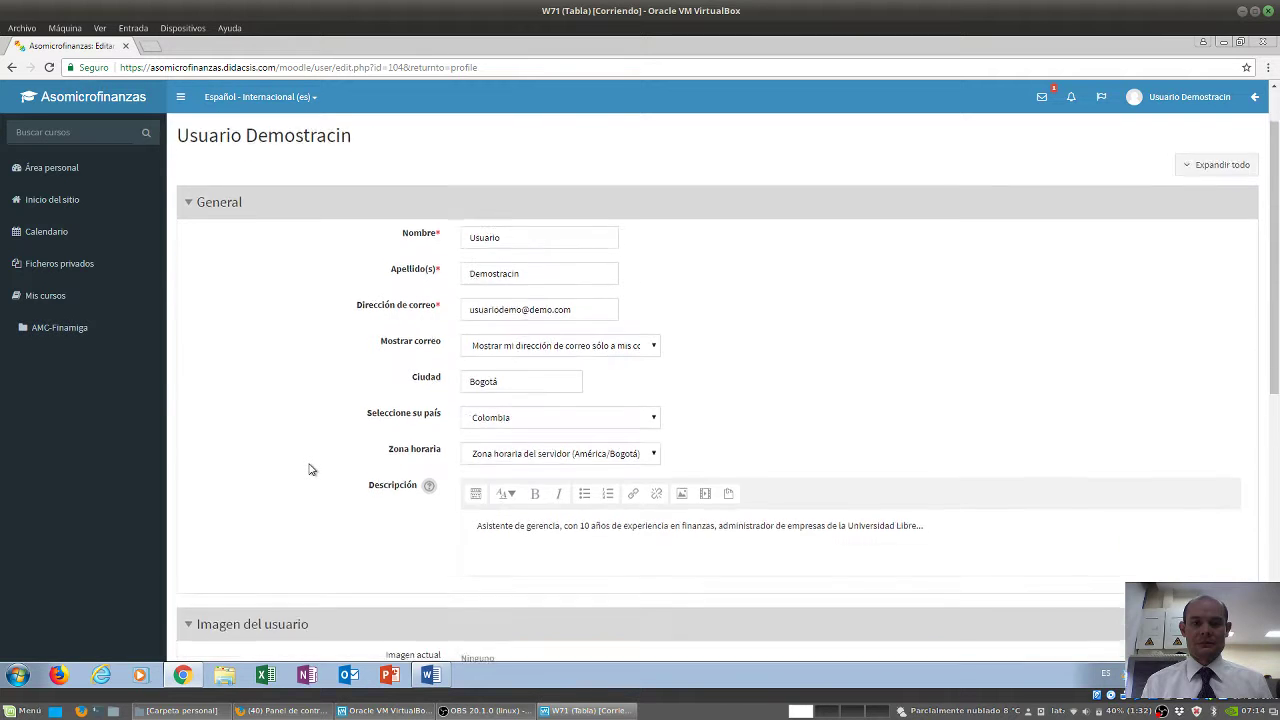
pyautogui.scroll(-3, 309, 469)
pyautogui.scroll(8, 309, 469)
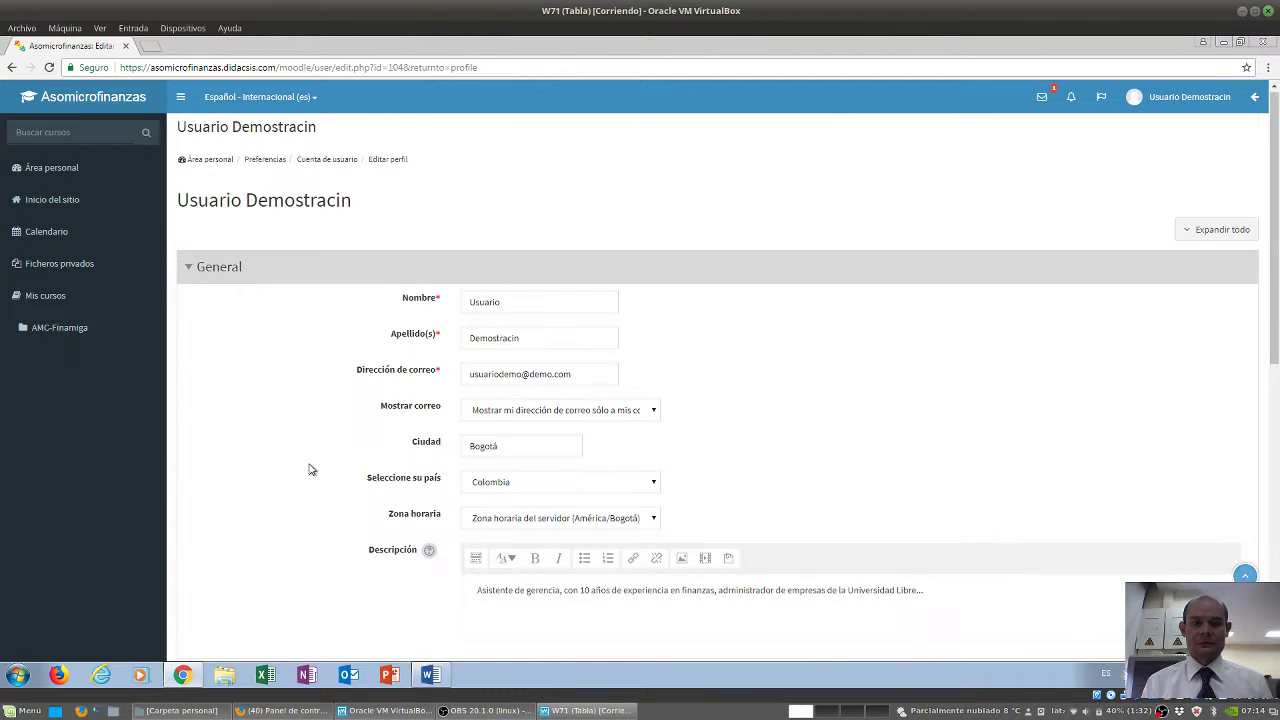
pyautogui.click(531, 340)
pyautogui.press('BackSpace')
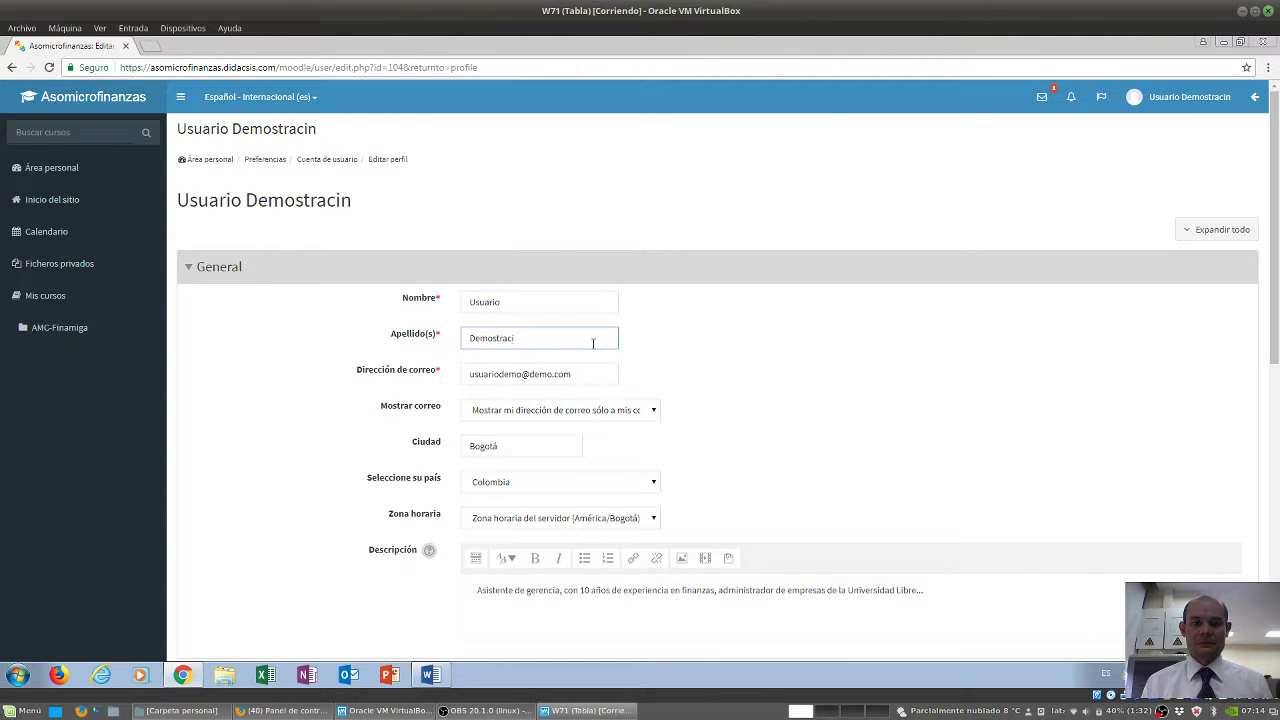
pyautogui.write('ió')
pyautogui.write('ó')
pyautogui.write('n')
# Make "administrador de empresas" bold and underlined in the profile description.
pyautogui.scroll(-5, 575, 422)
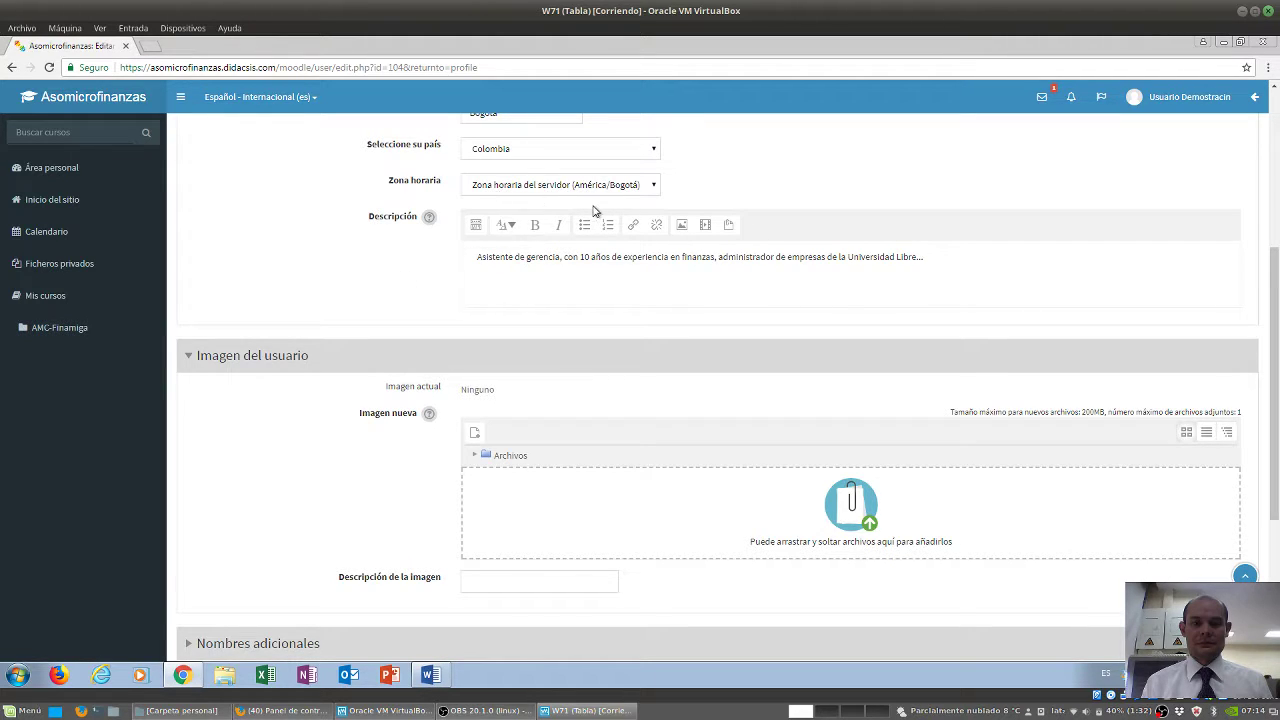
pyautogui.click(477, 257)
pyautogui.moveTo(717, 257); pyautogui.dragTo(826, 257)
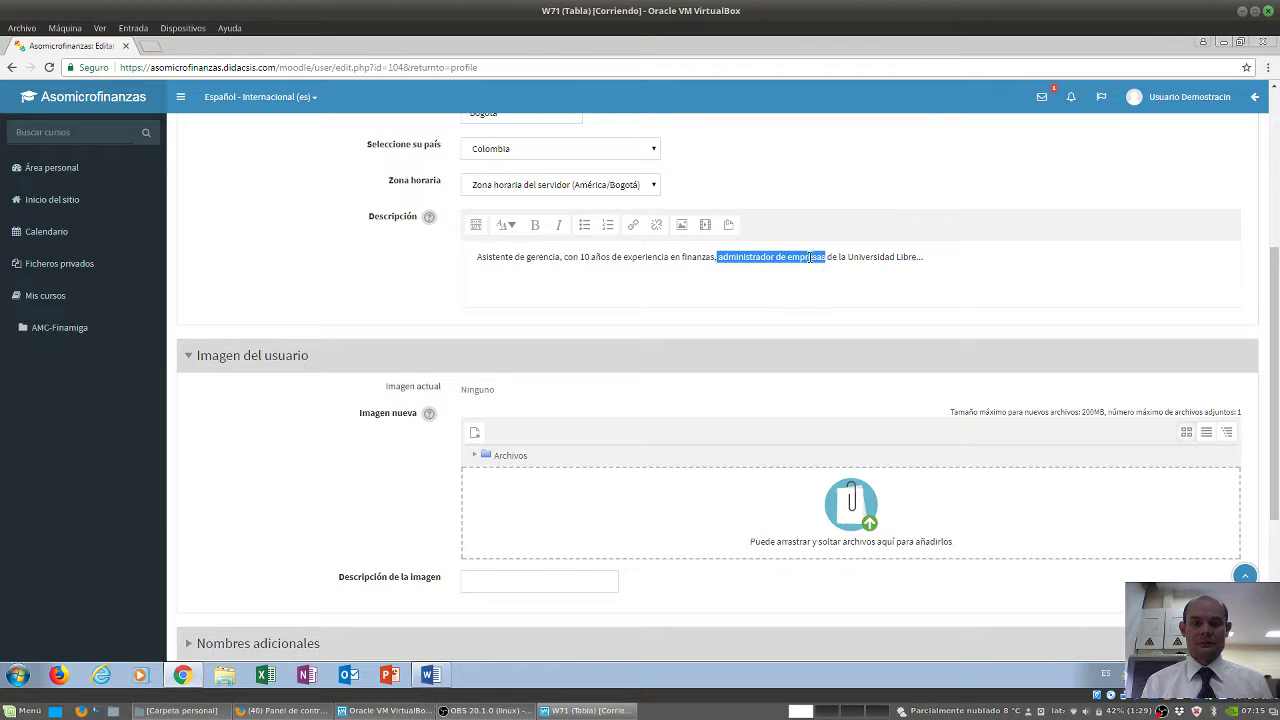
pyautogui.click(476, 224)
pyautogui.click(538, 228)
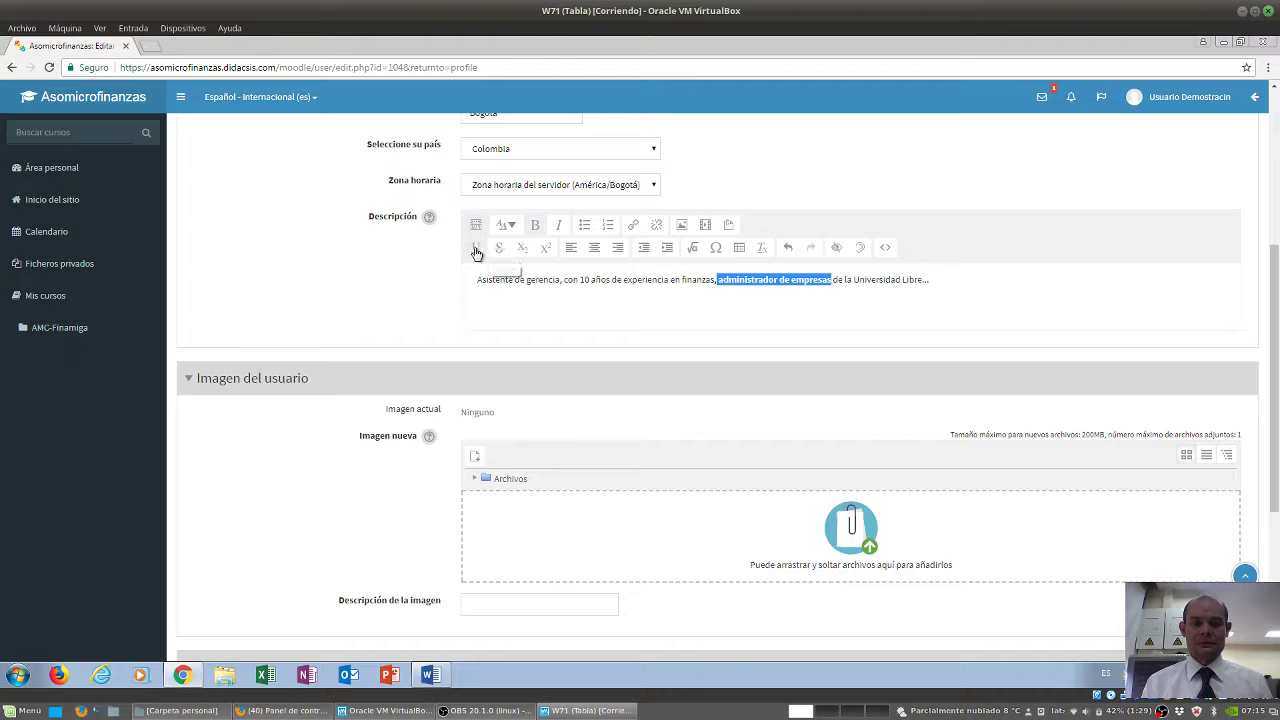
pyautogui.click(649, 321)
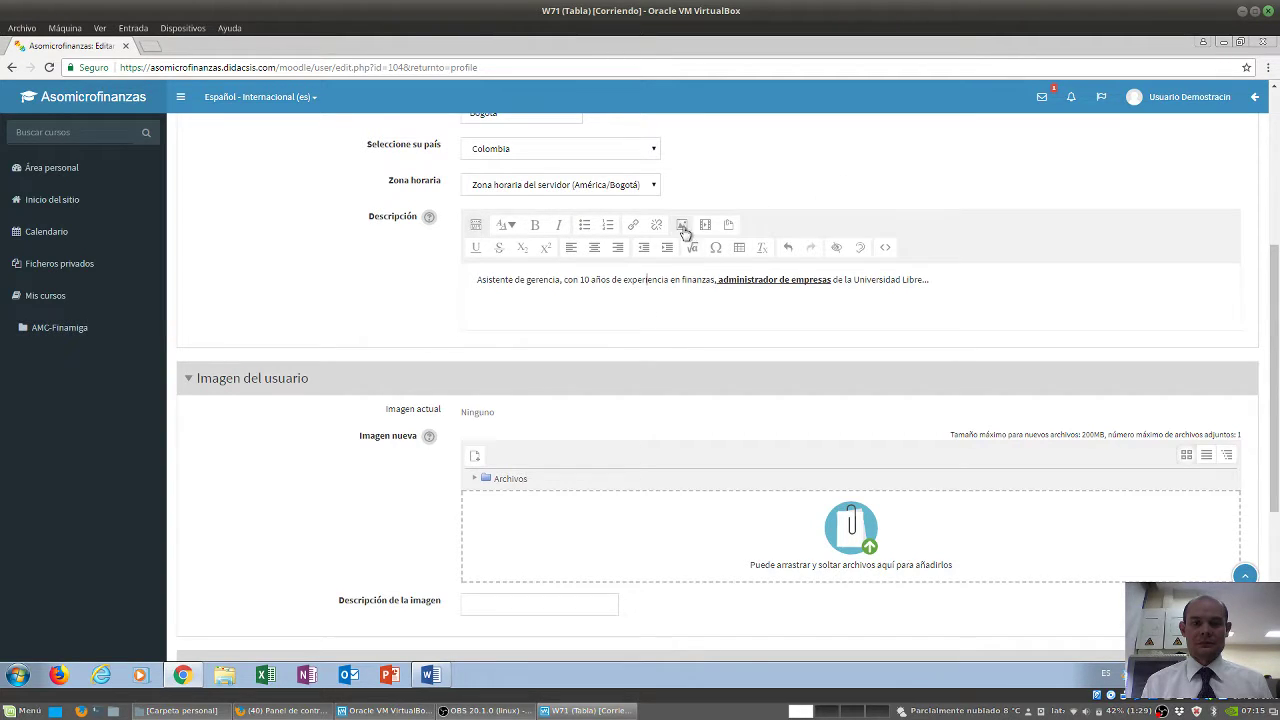
pyautogui.click(703, 300)
# Choose mao.jpg from the Imágenes library as the file to upload for the new user image.
pyautogui.scroll(-1, 316, 560)
pyautogui.scroll(-3, 310, 550)
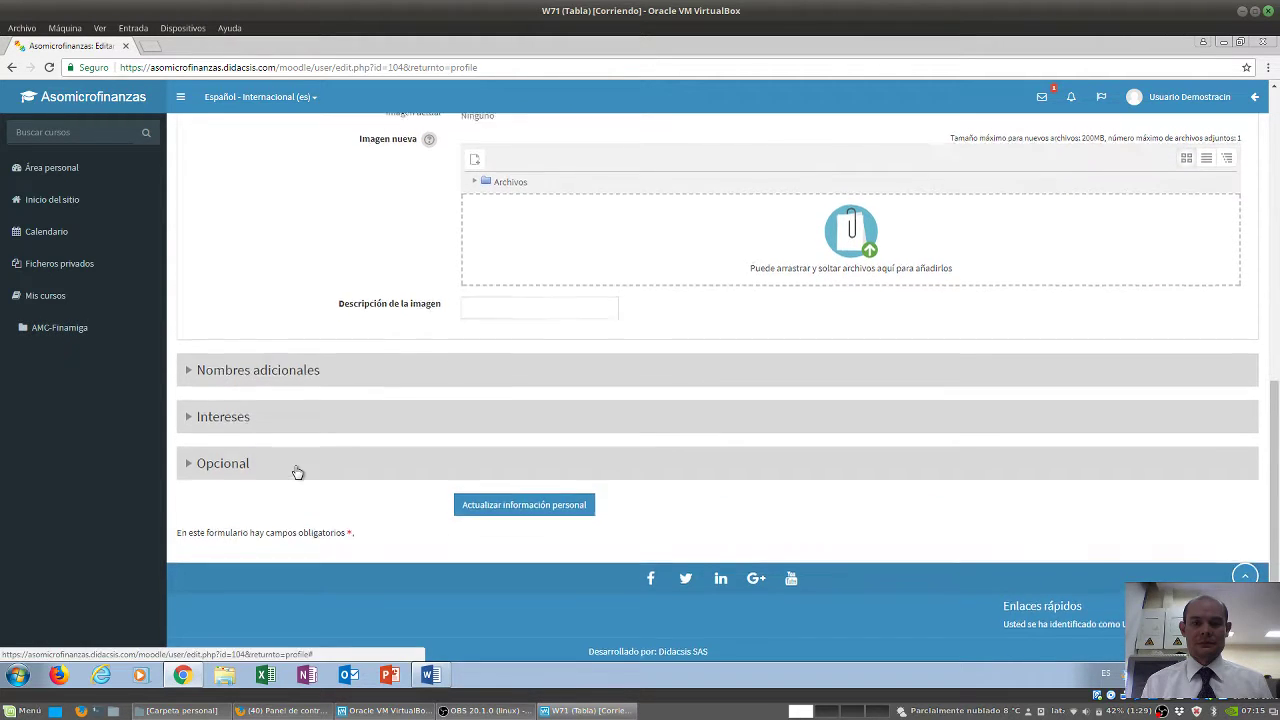
pyautogui.scroll(4, 297, 471)
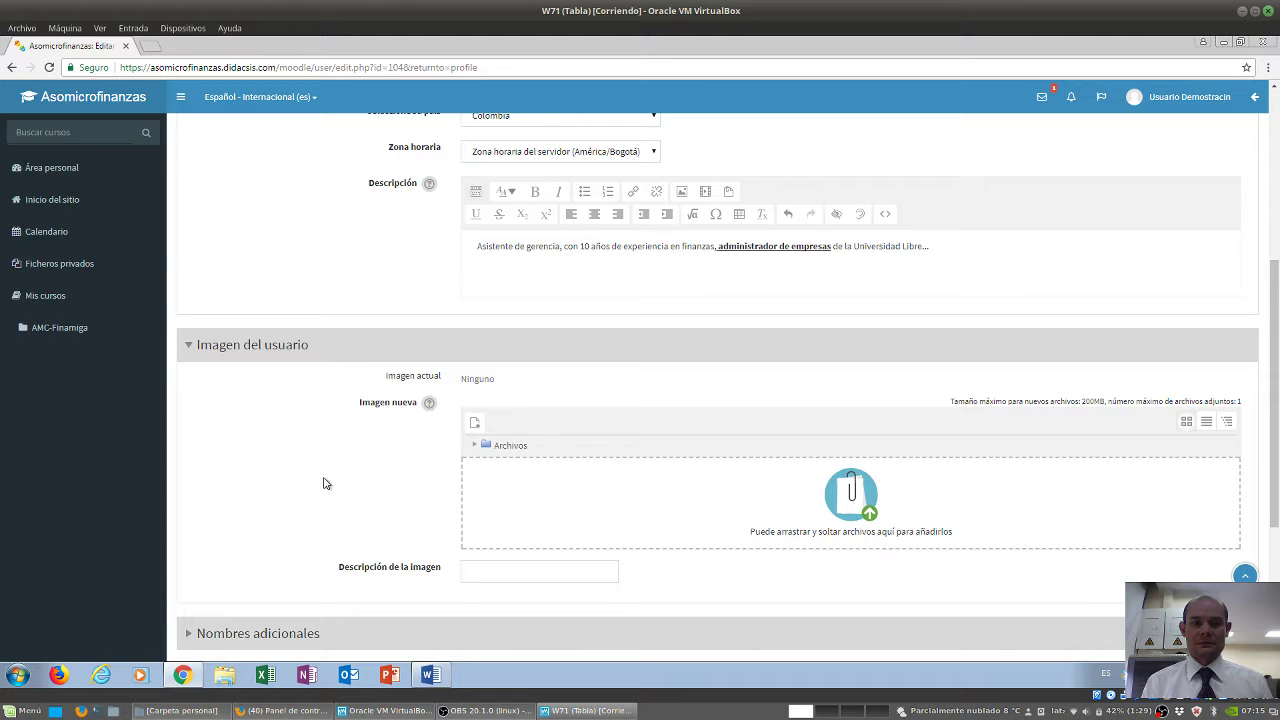
pyautogui.scroll(-1, 323, 483)
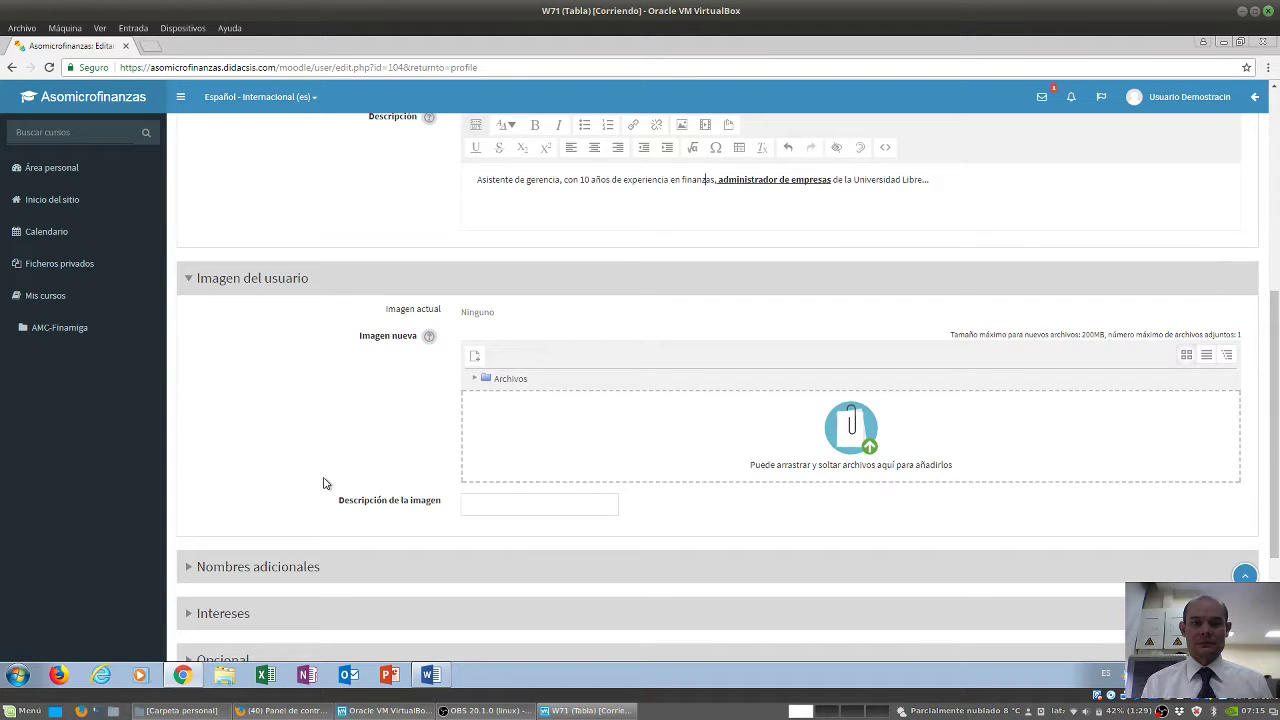
pyautogui.click(475, 360)
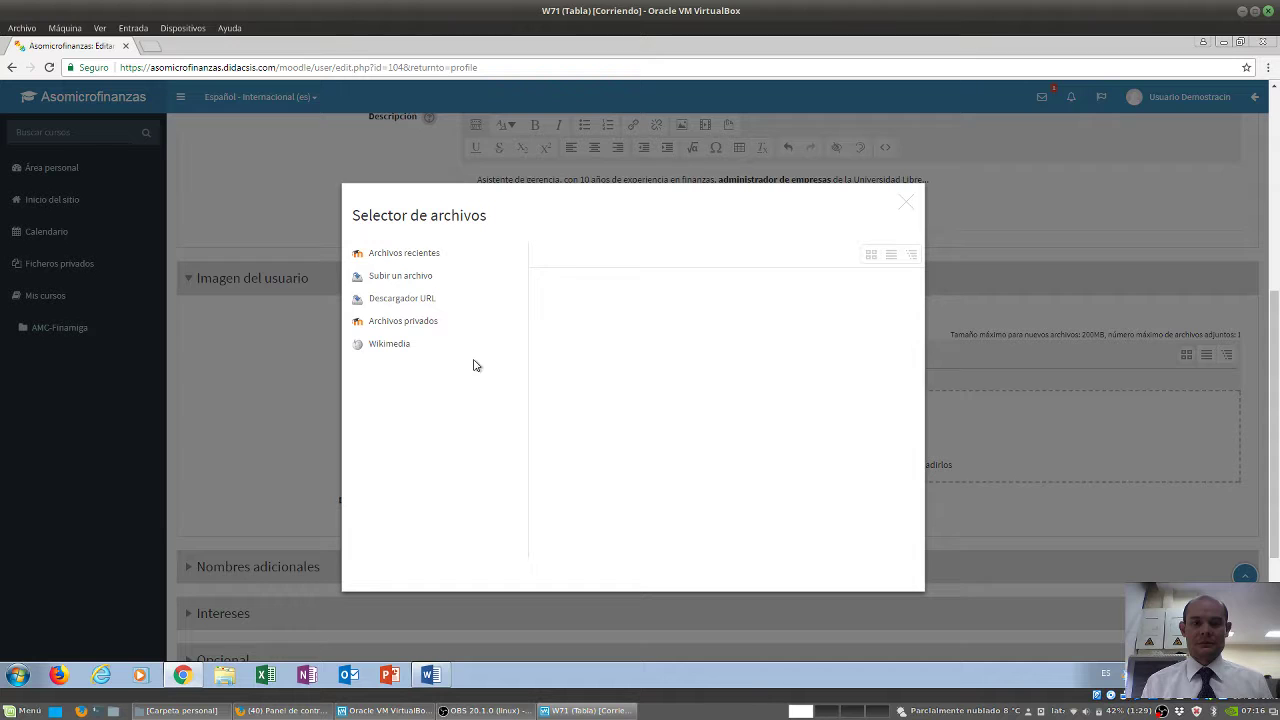
pyautogui.click(399, 280)
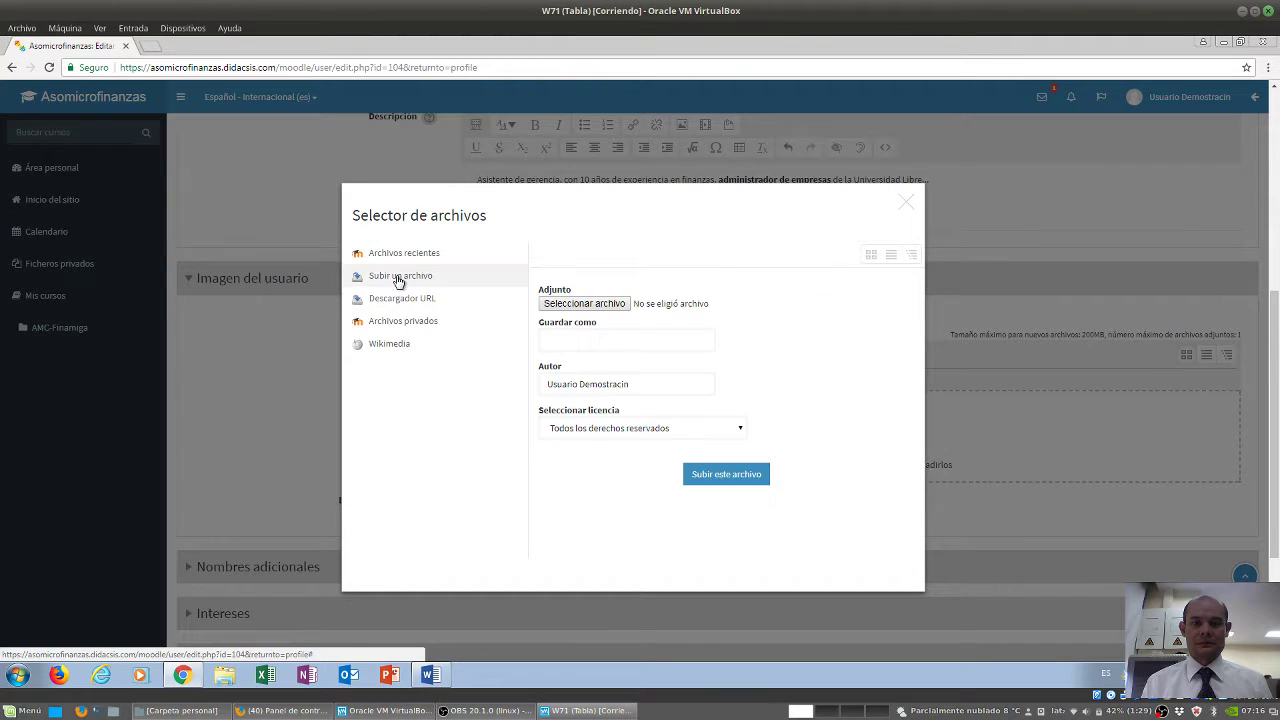
pyautogui.click(582, 304)
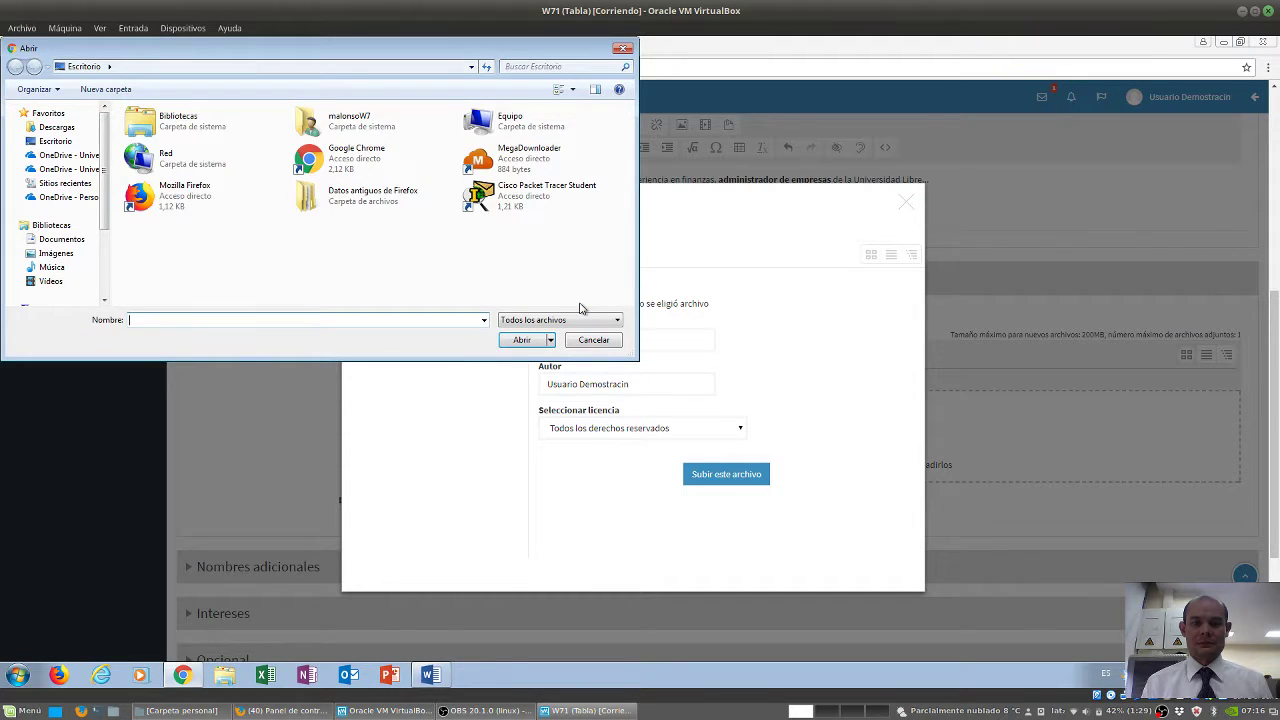
pyautogui.click(58, 254)
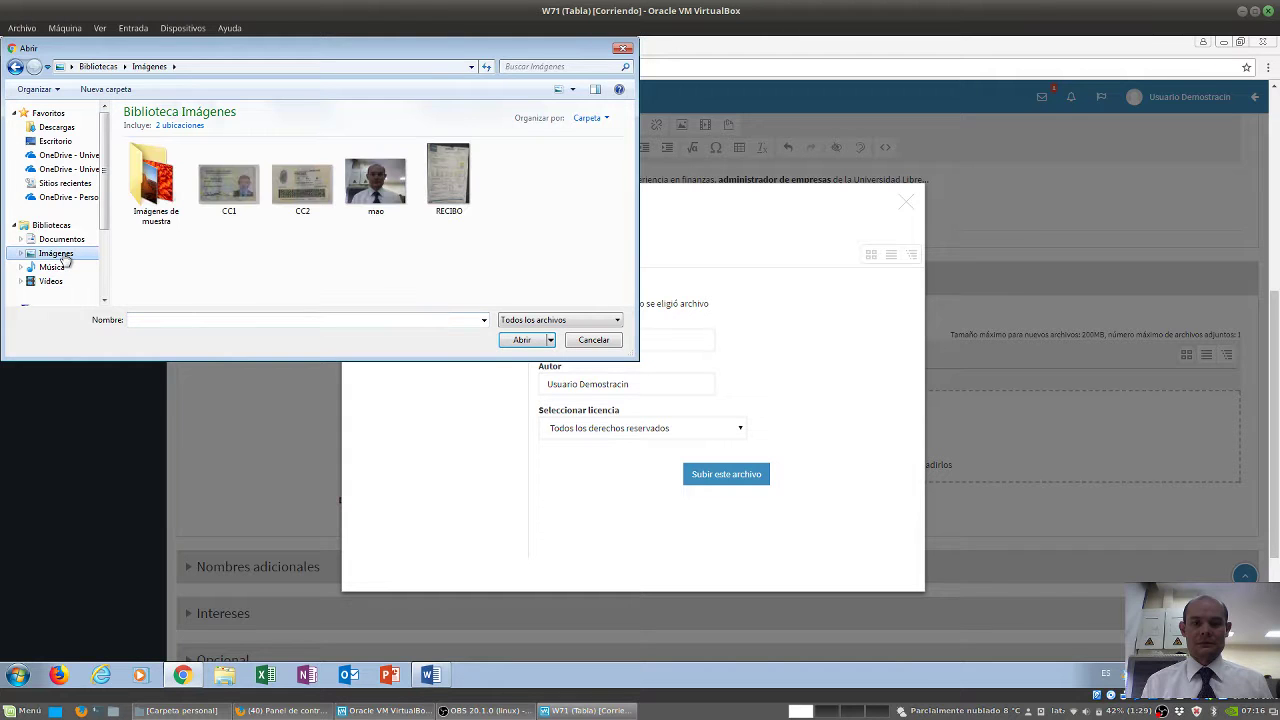
pyautogui.doubleClick(368, 183)
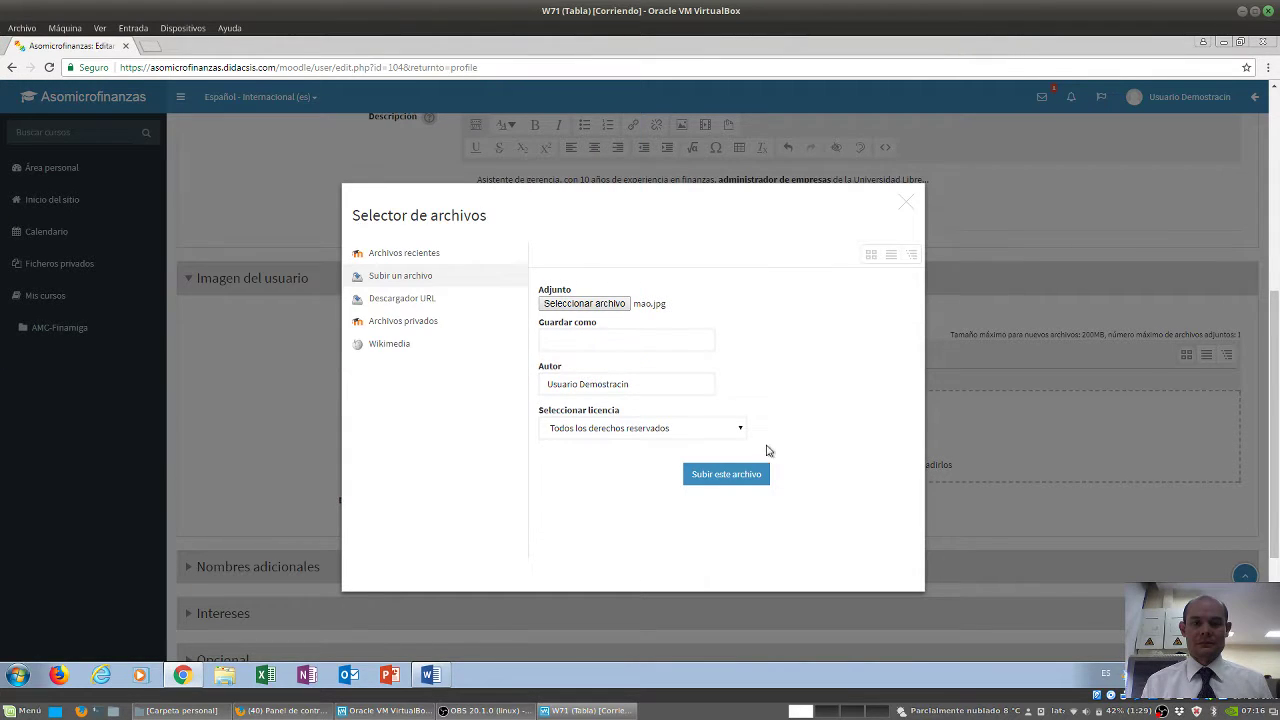
# Correct the author's name for the image upload by restoring its missing "ó".
pyautogui.click(612, 341)
pyautogui.click(583, 383)
pyautogui.rightClick(648, 384)
pyautogui.click(641, 382)
pyautogui.press('BackSpace')
pyautogui.write('ón')
# Review the licence options, keep "Todos los derechos reservados" and upload the image file.
pyautogui.click(584, 430)
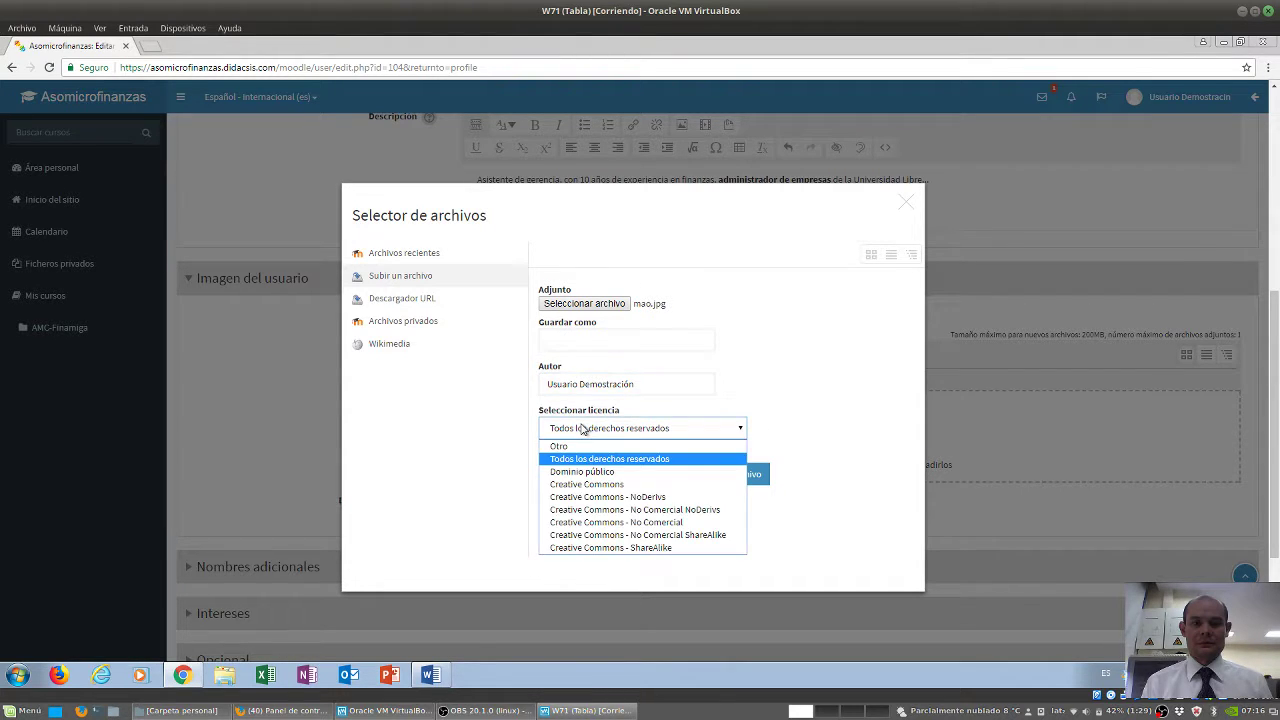
pyautogui.click(584, 428)
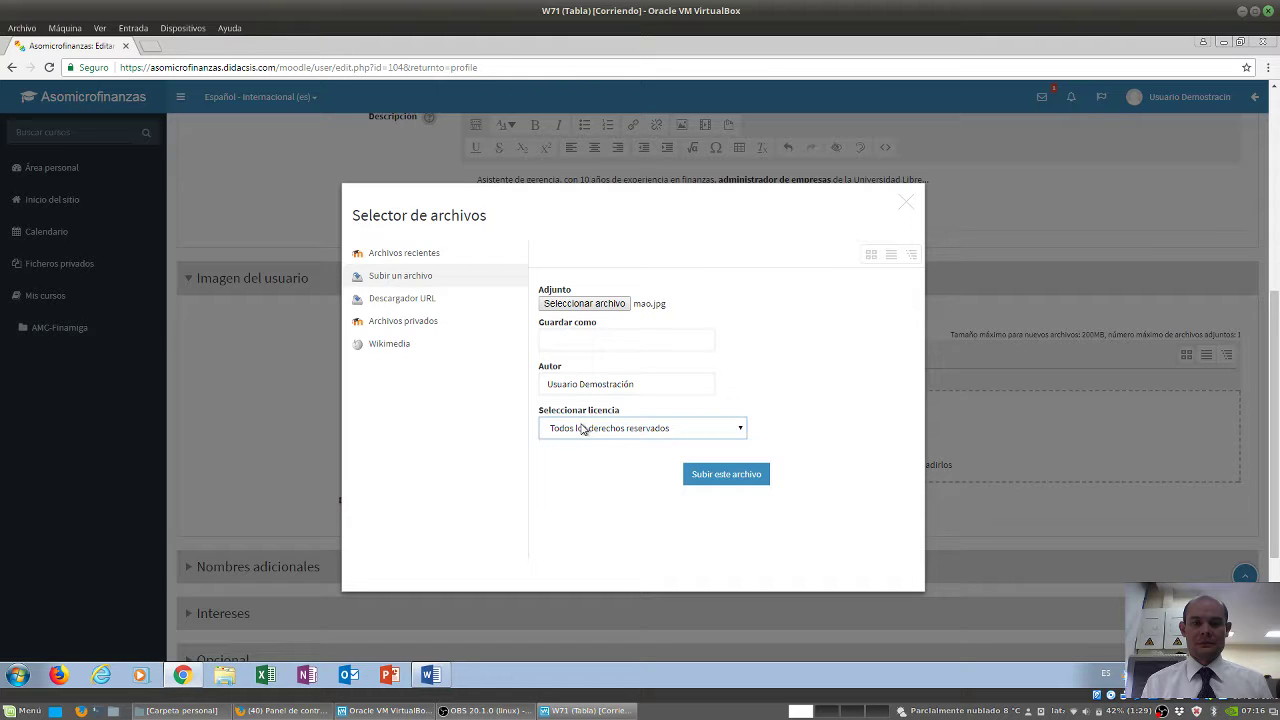
pyautogui.click(668, 431)
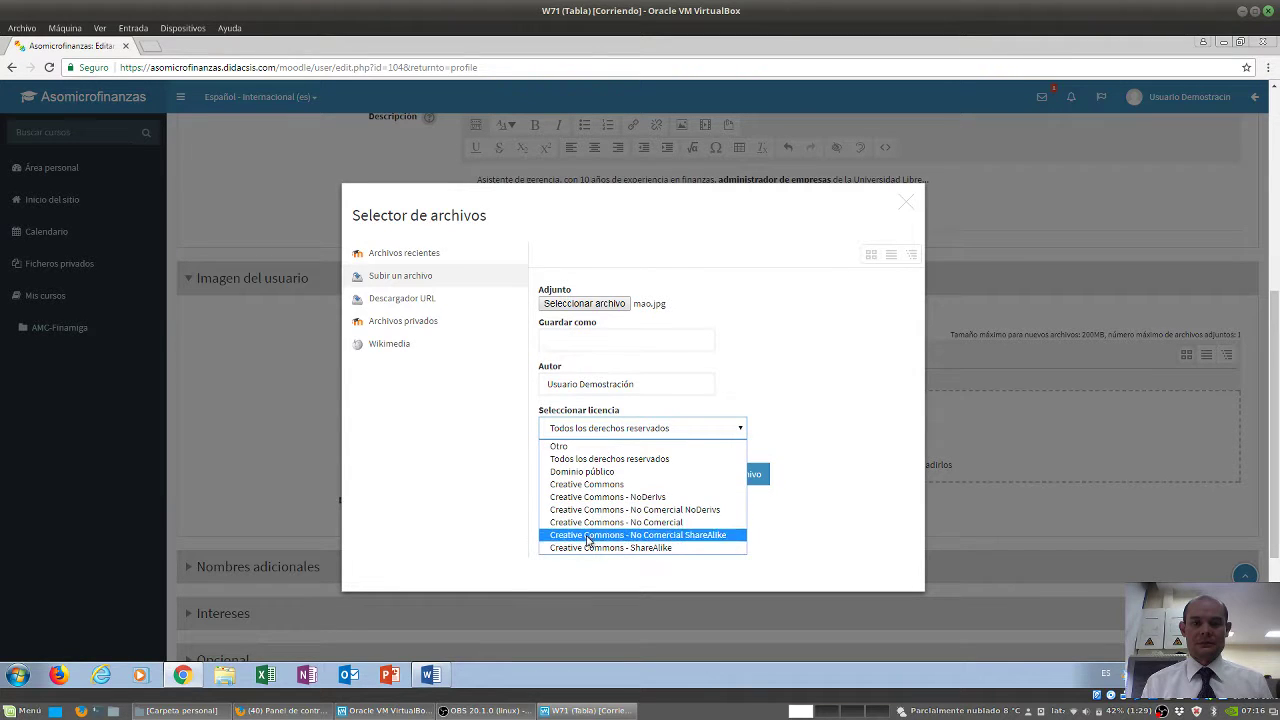
pyautogui.click(577, 429)
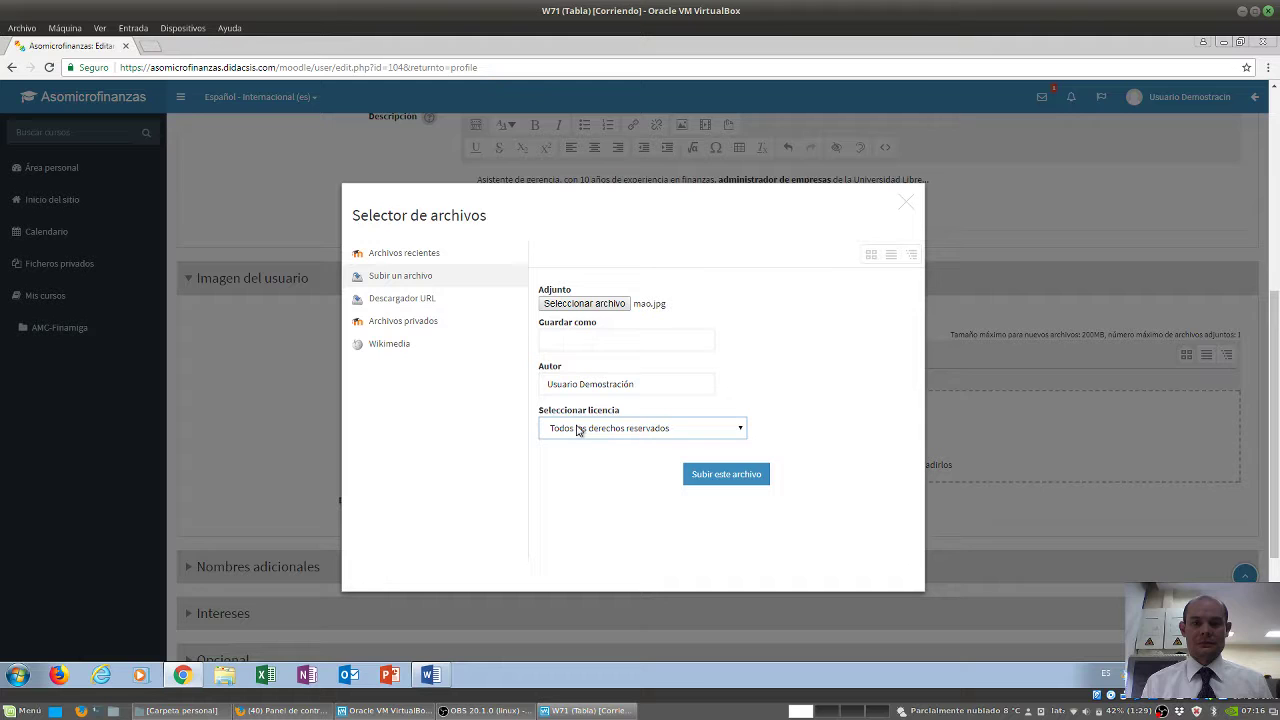
pyautogui.click(740, 479)
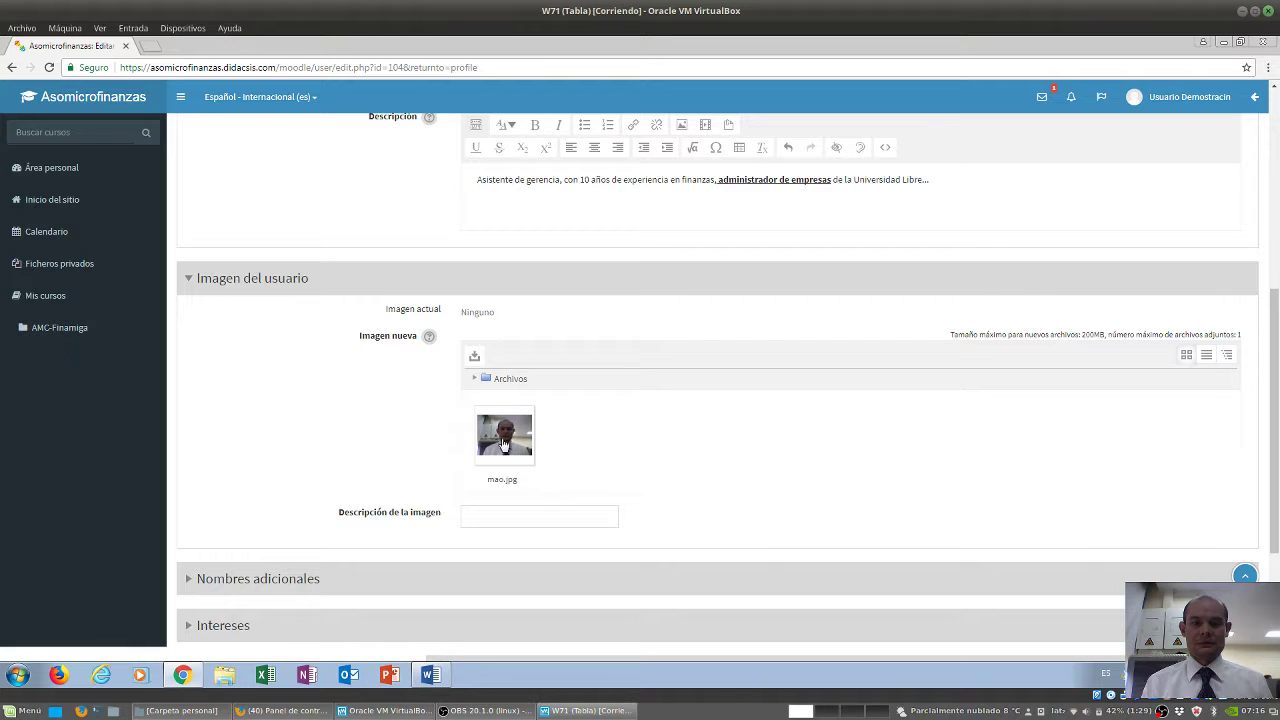
# Enter "Foto Usuario Demo" as the description of the user image.
pyautogui.click(498, 519)
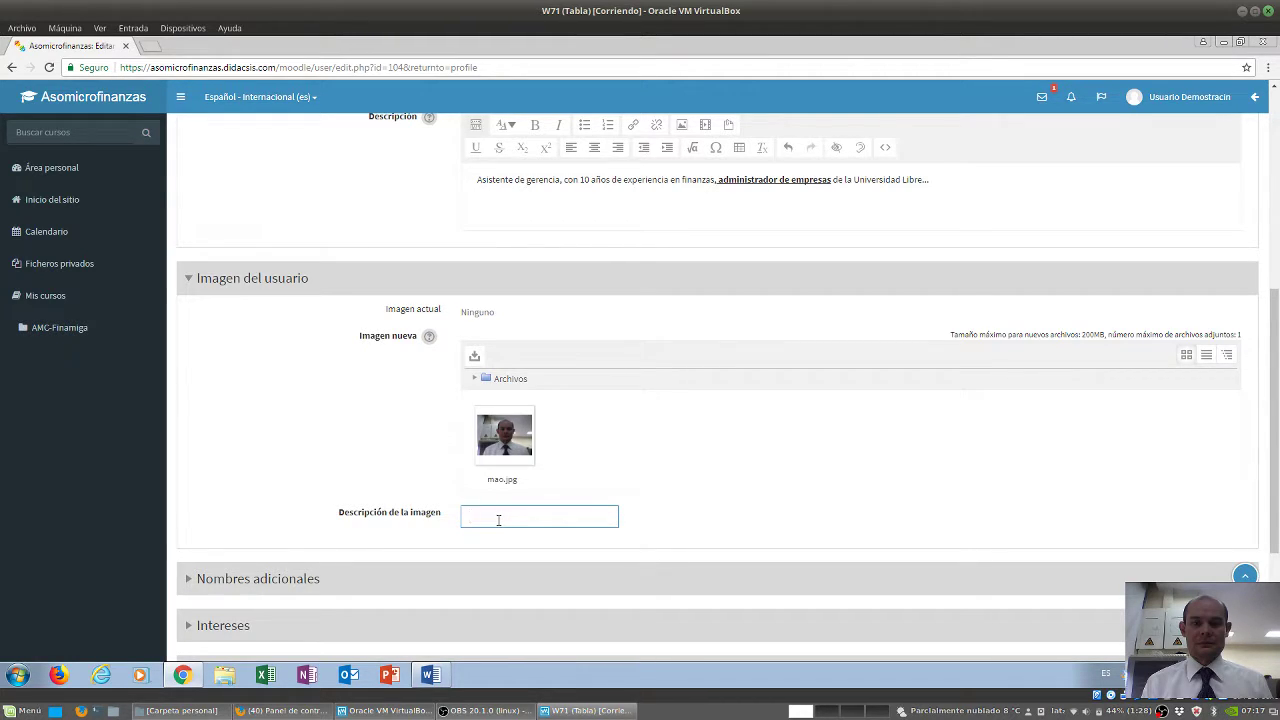
pyautogui.write('Usuario')
pyautogui.press('Home')
pyautogui.write('Foto')
pyautogui.click(588, 515)
pyautogui.write('DEm')
pyautogui.press('Left')
pyautogui.press('Left')
pyautogui.press('Left')
pyautogui.write('e')
pyautogui.press('Delete')
# With the additional names section expanded, add Educación, Leer and Cine to the interests list and update the personal information.
pyautogui.scroll(-3, 237, 461)
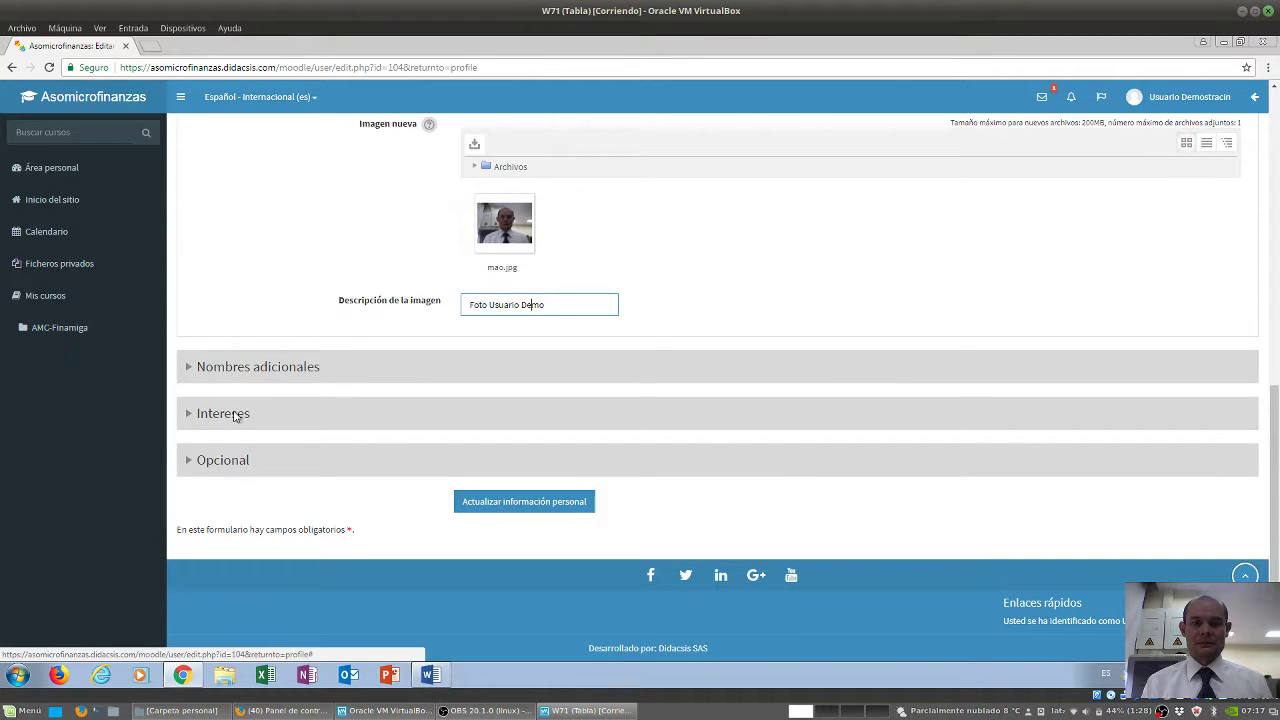
pyautogui.click(210, 369)
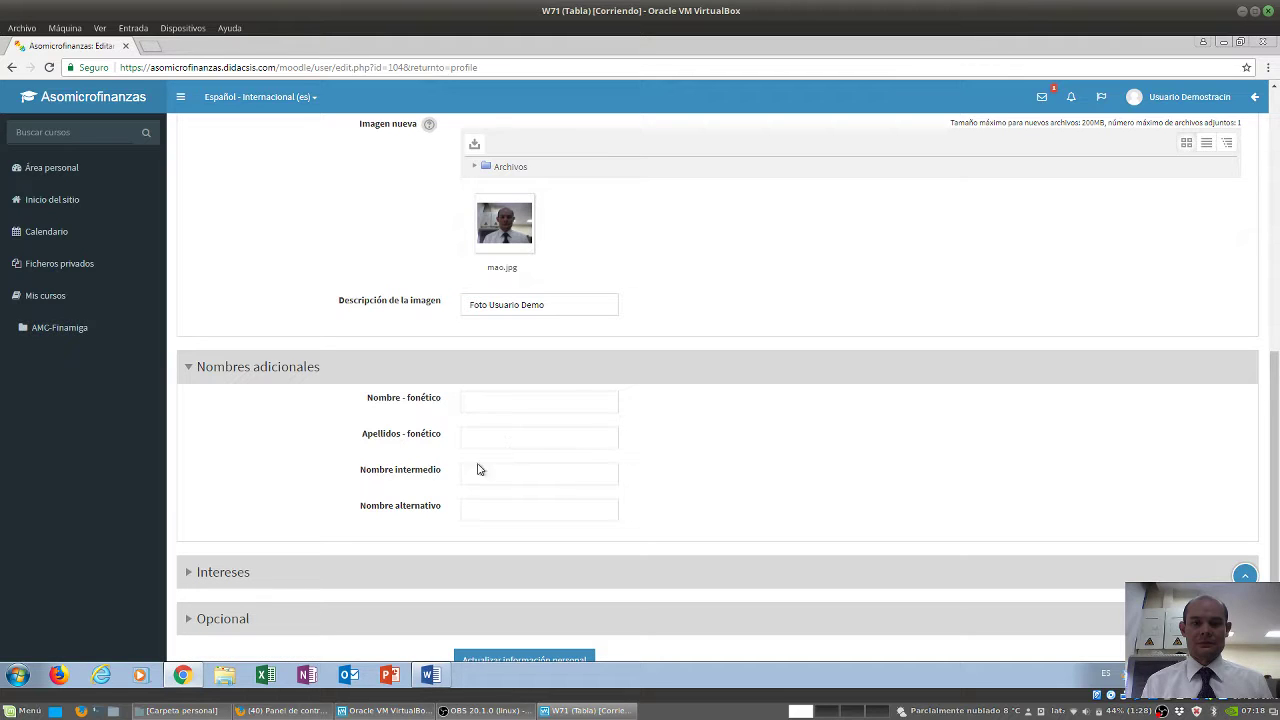
pyautogui.scroll(-3, 240, 450)
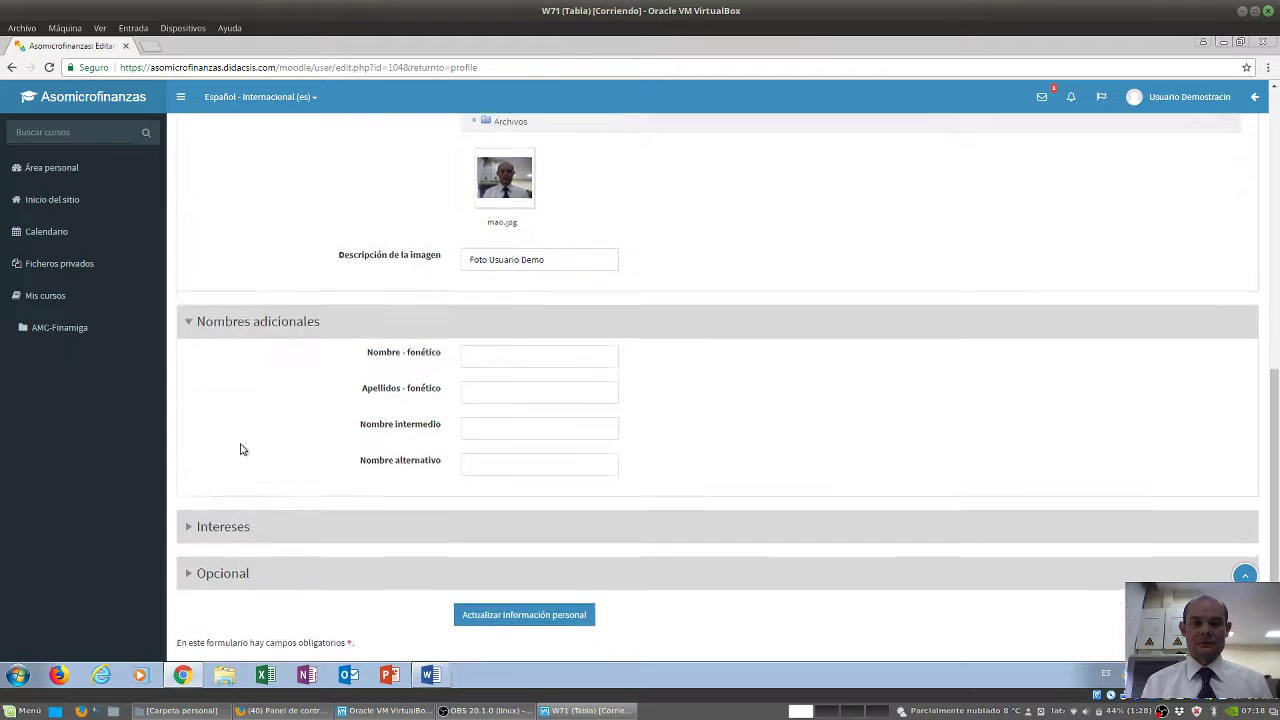
pyautogui.click(190, 415)
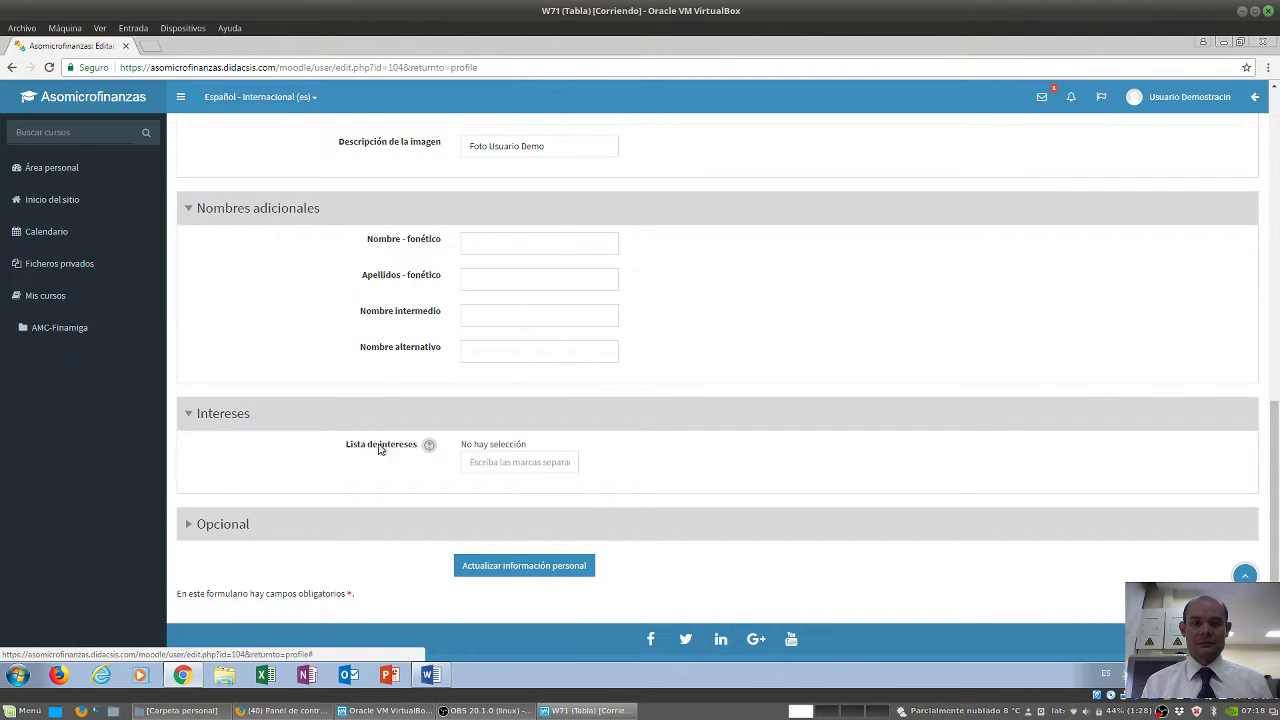
pyautogui.click(525, 463)
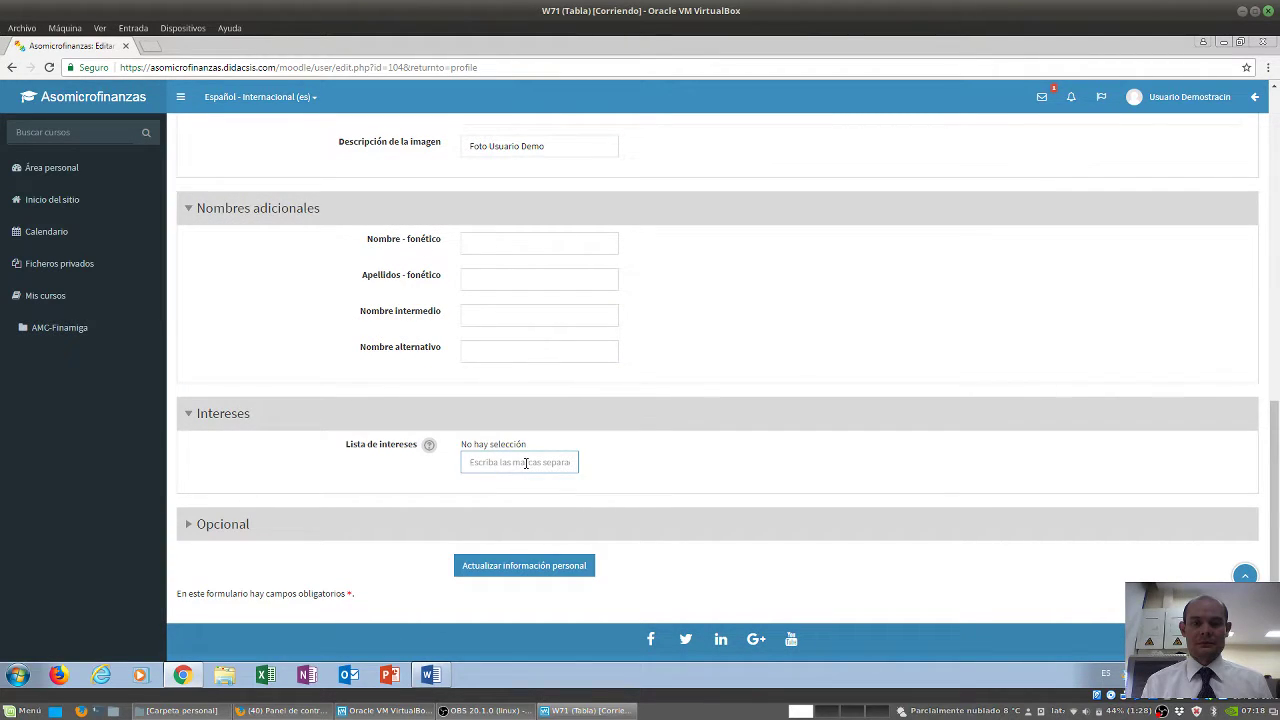
pyautogui.write('Educación')
pyautogui.press('Return')
pyautogui.write('Leer')
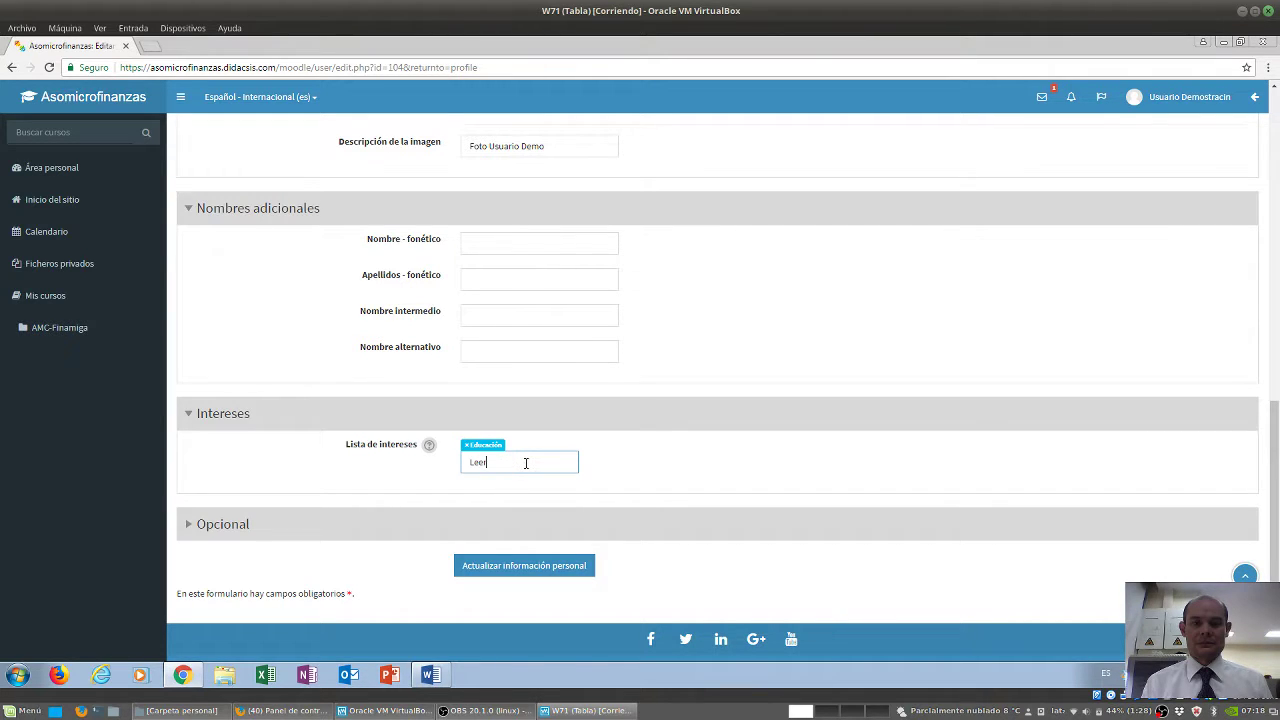
pyautogui.press('Return')
pyautogui.write('Cine')
pyautogui.press('Return')
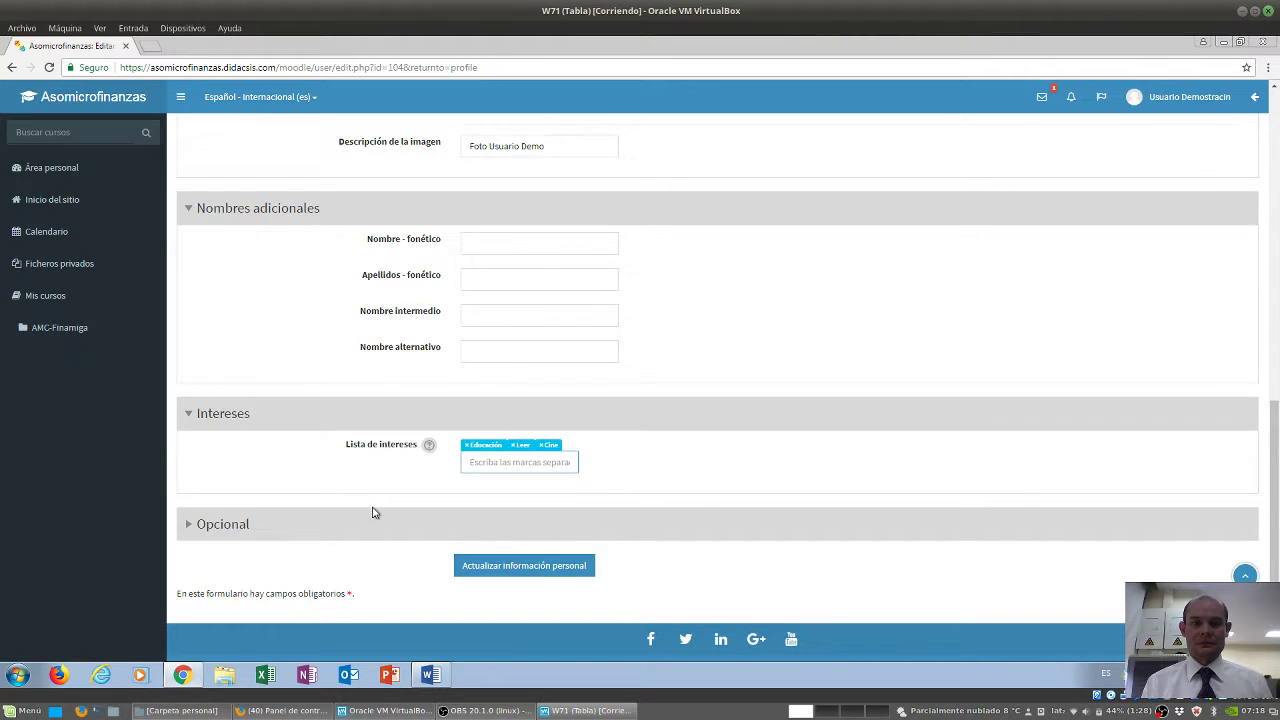
pyautogui.scroll(-1, 380, 512)
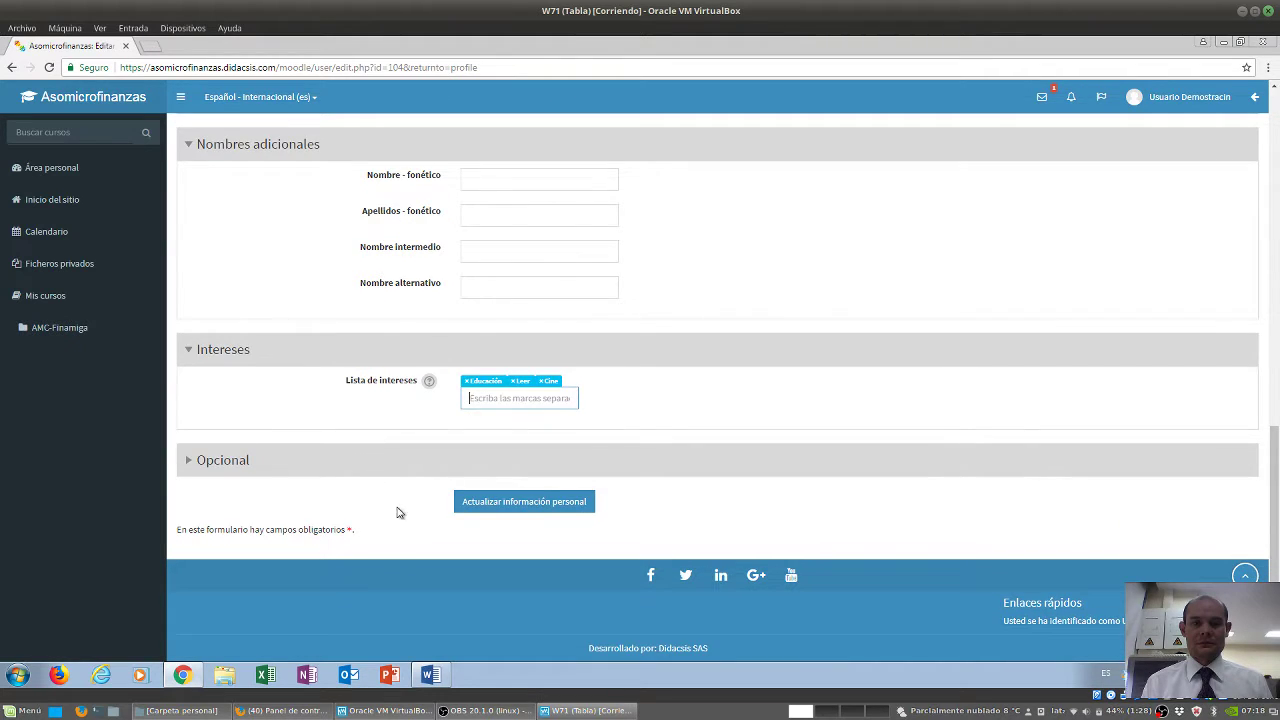
pyautogui.click(527, 505)
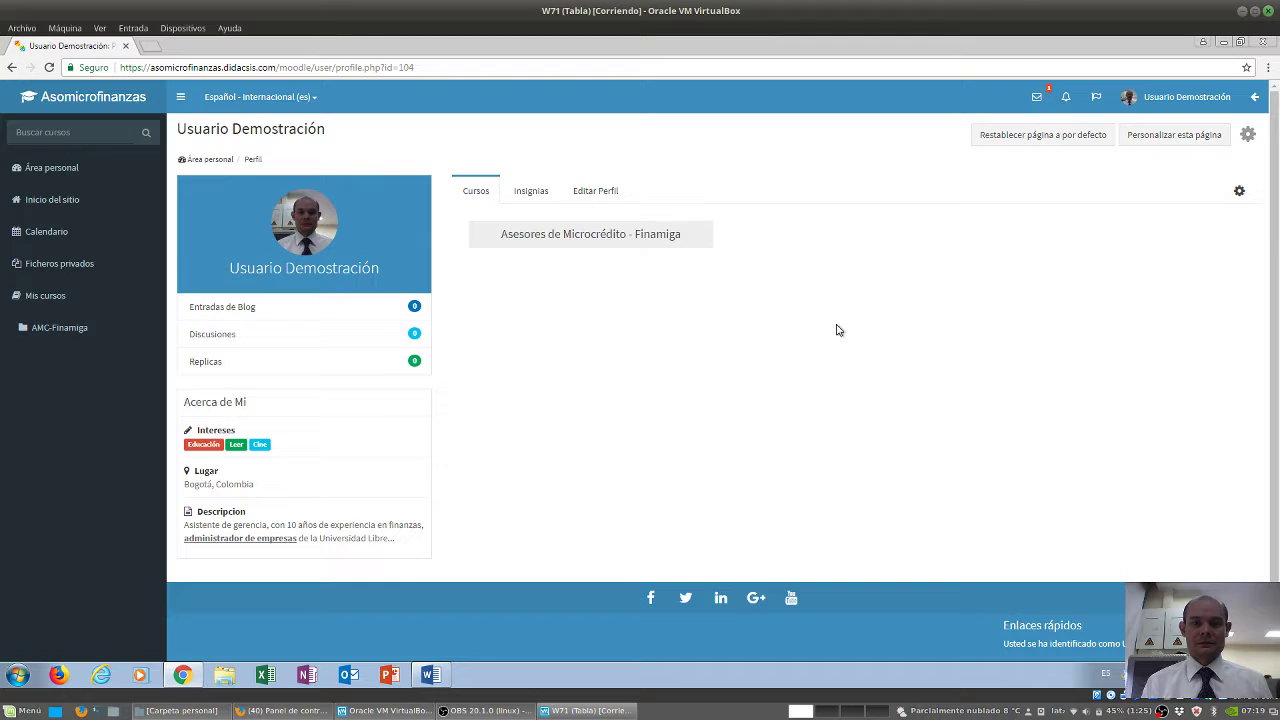
# Open the account options and log out of the Moodle site.
pyautogui.click(1204, 100)
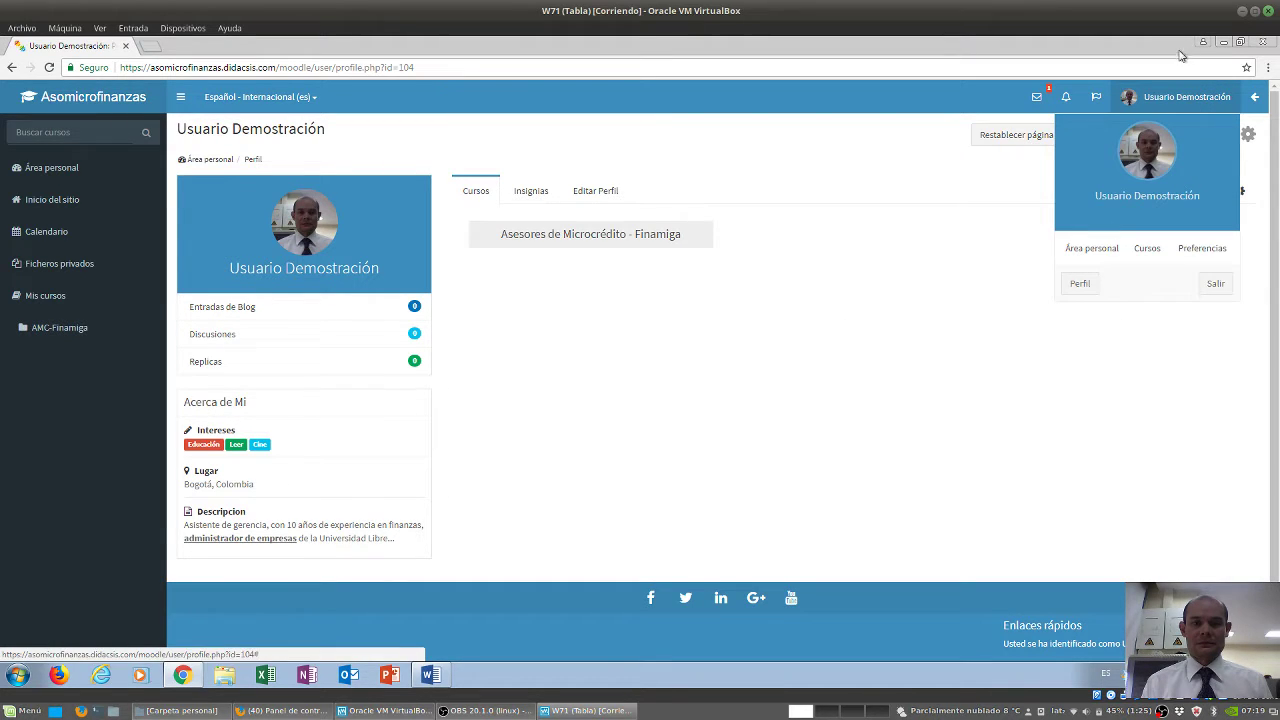
pyautogui.click(1203, 96)
pyautogui.click(1193, 100)
pyautogui.click(1214, 287)
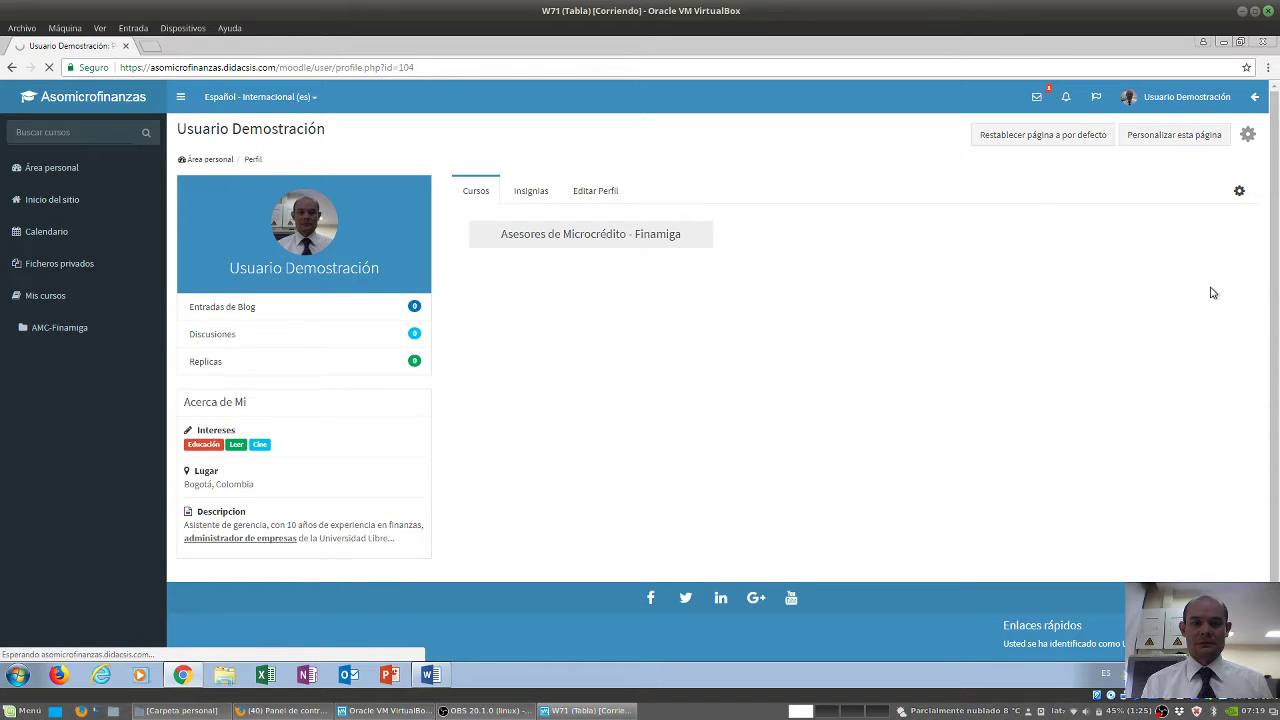